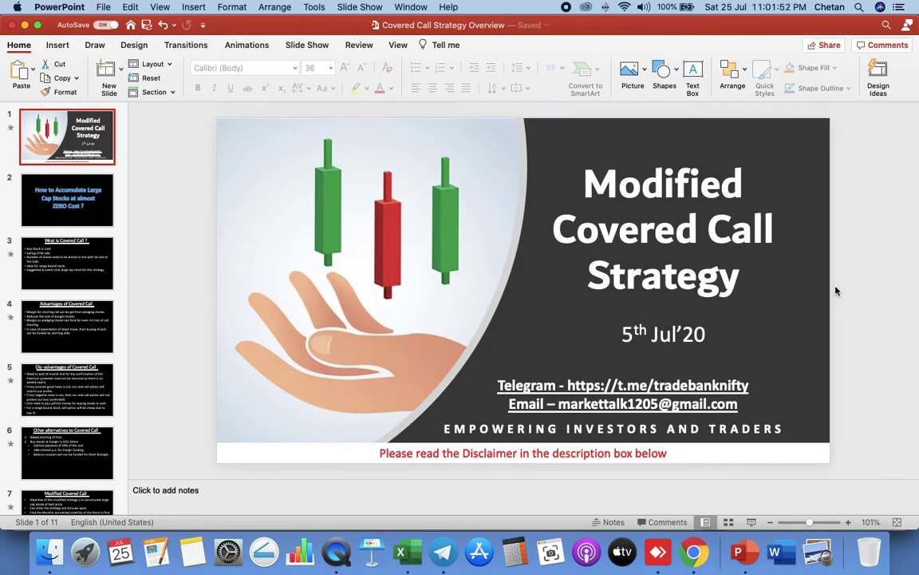
Review the covered call slides, from the title through disadvantages and Modified Covered Call to the strategy execution illustration.
click(53, 199)
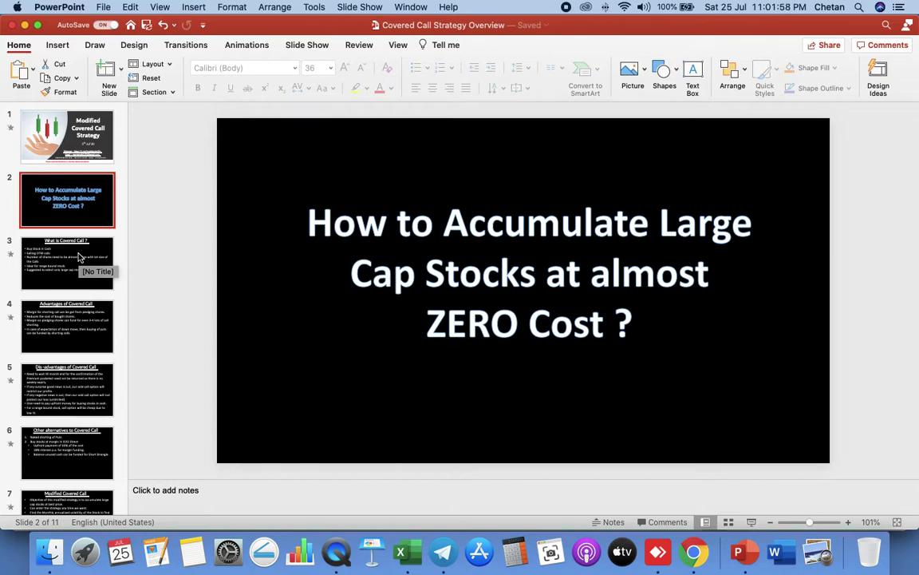
scroll(67, 380, down, 2)
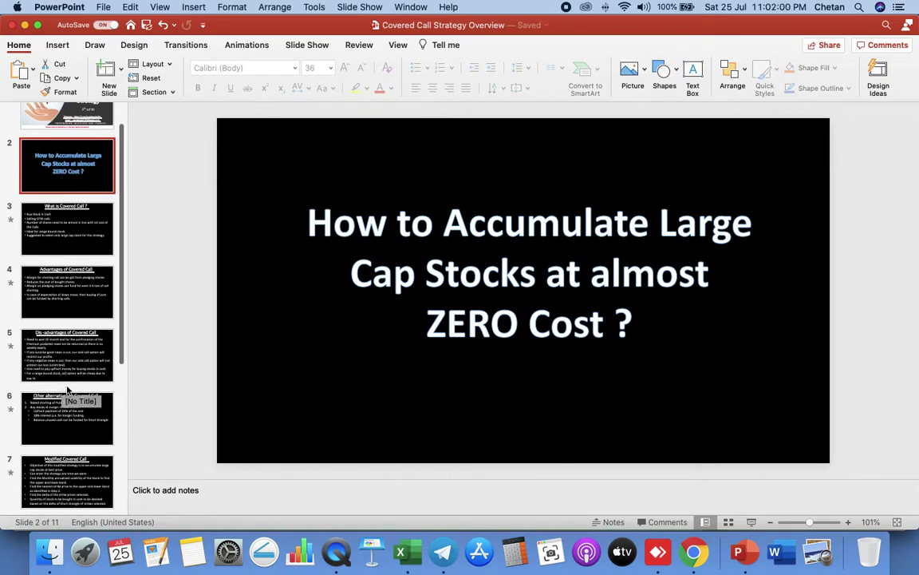
click(74, 364)
scroll(58, 345, down, 2)
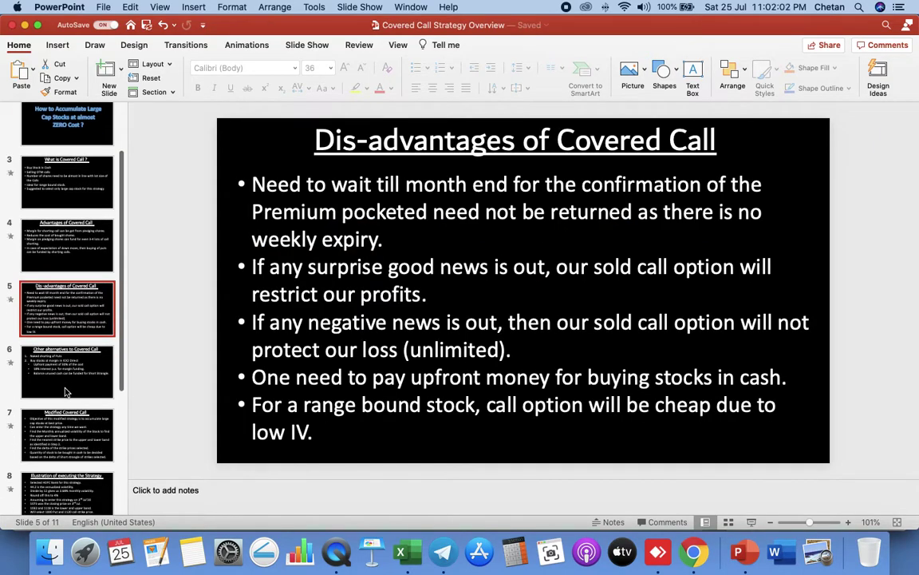
scroll(58, 348, down, 1)
click(61, 401)
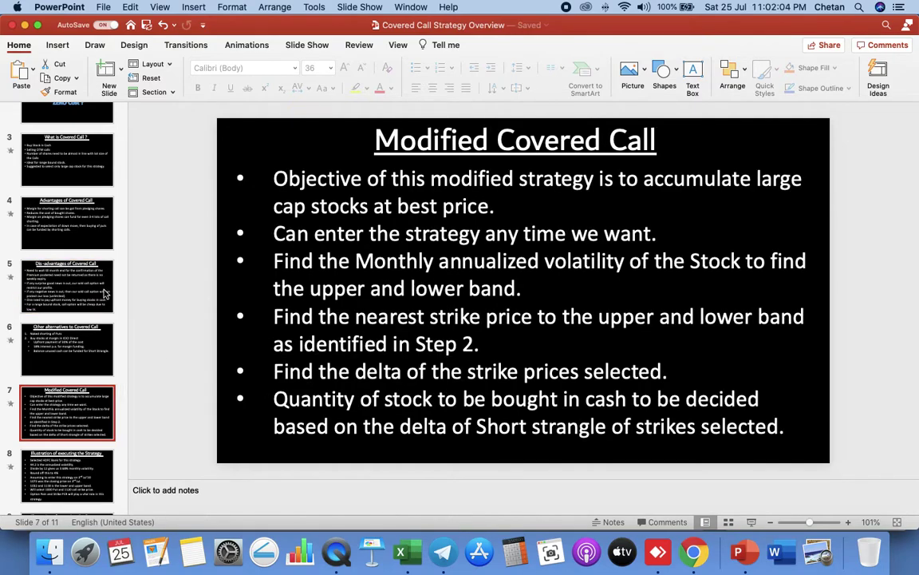
scroll(102, 298, down, 2)
key(Down)
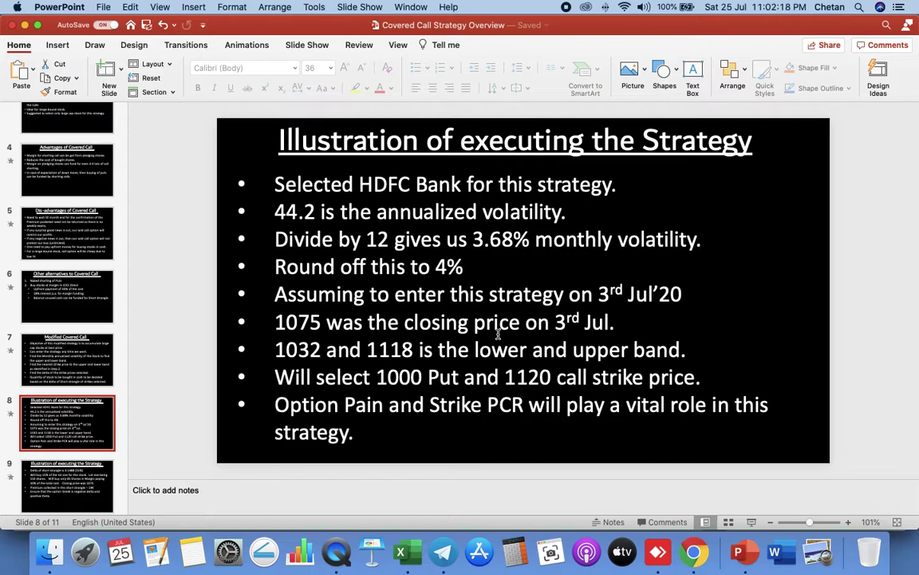
Switch to the Excel workbook and examine the HDFC Bank purchase figures, CMP, profit on bought shares and profit on sold options.
key(super+Tab)
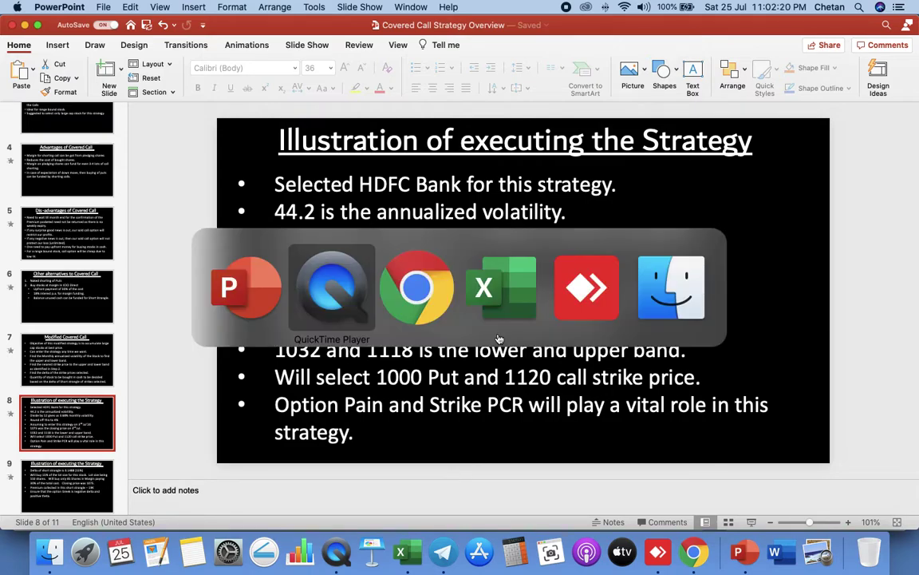
key(super+Tab)
key(super+Tab)
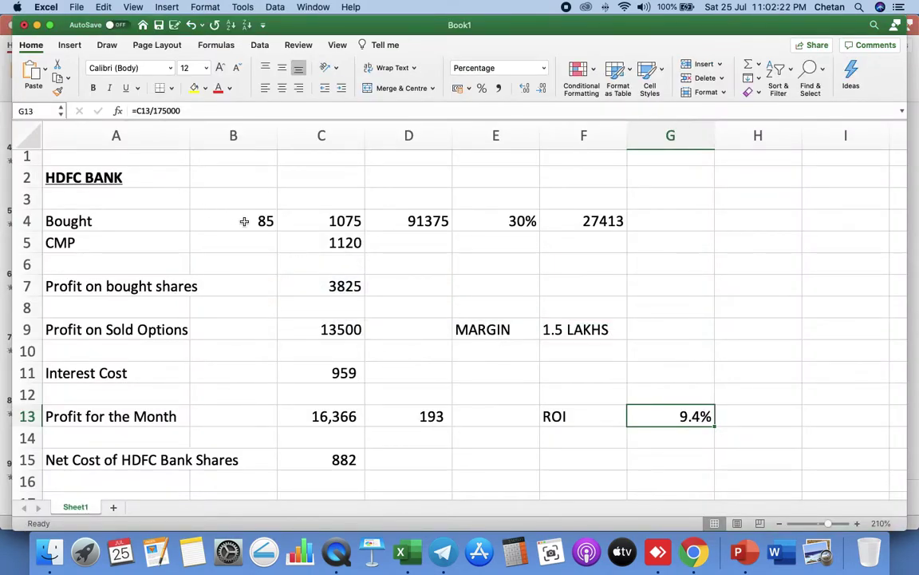
click(240, 221)
click(340, 223)
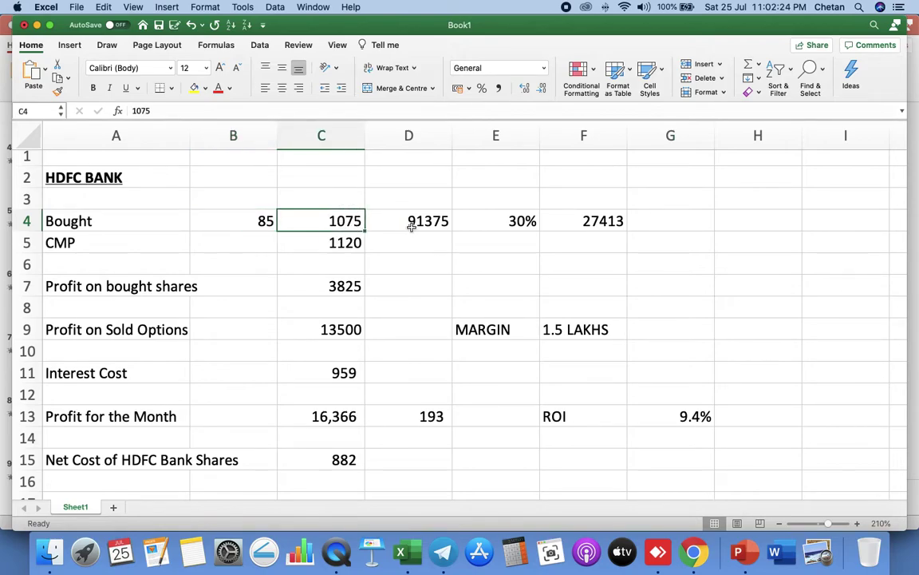
click(414, 224)
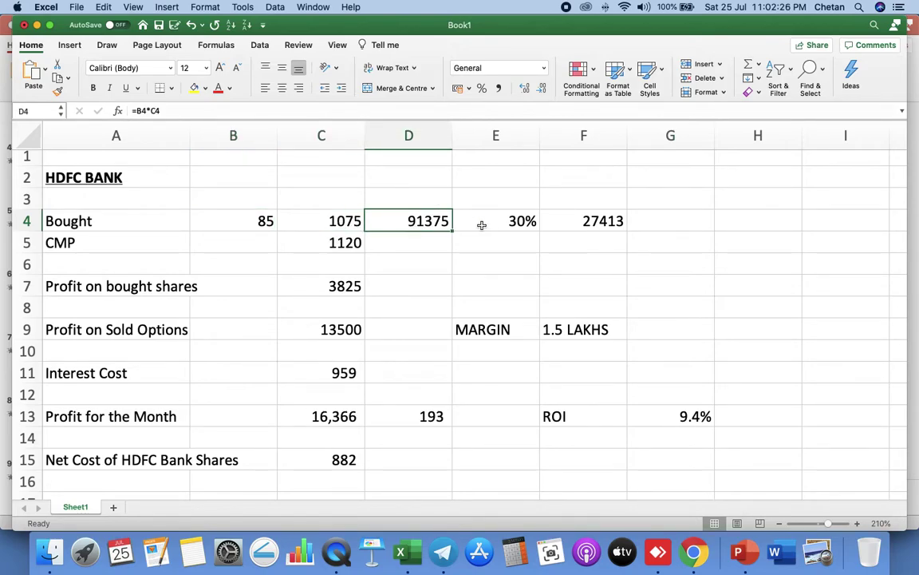
click(588, 221)
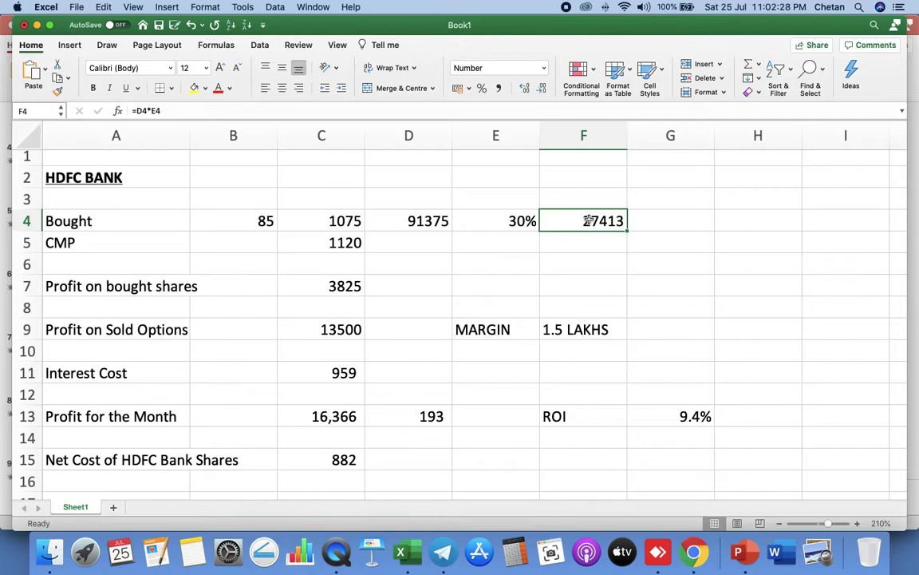
click(351, 243)
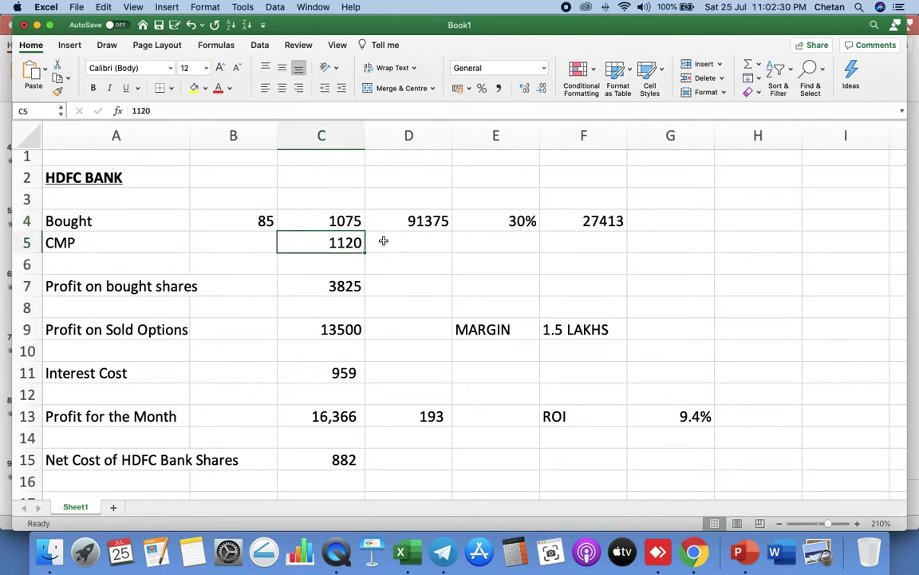
click(326, 289)
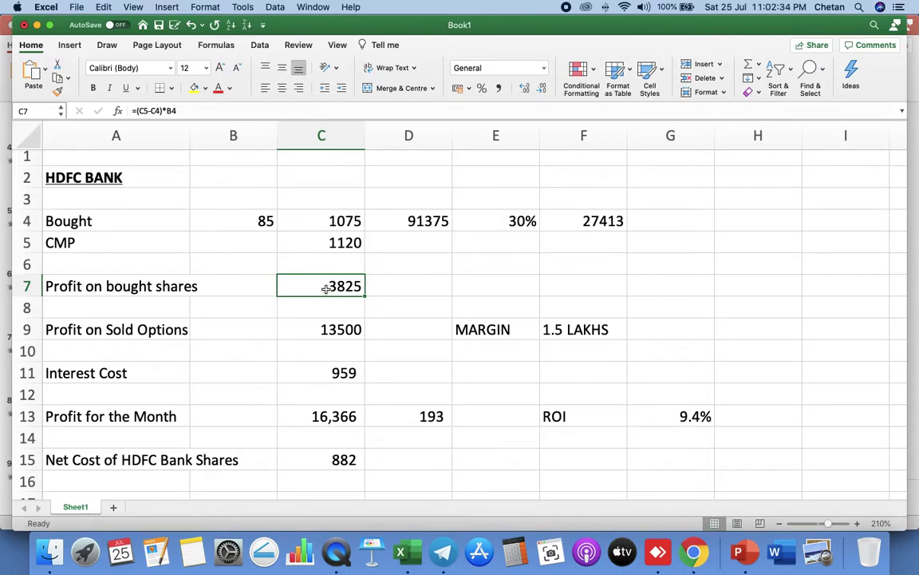
click(321, 329)
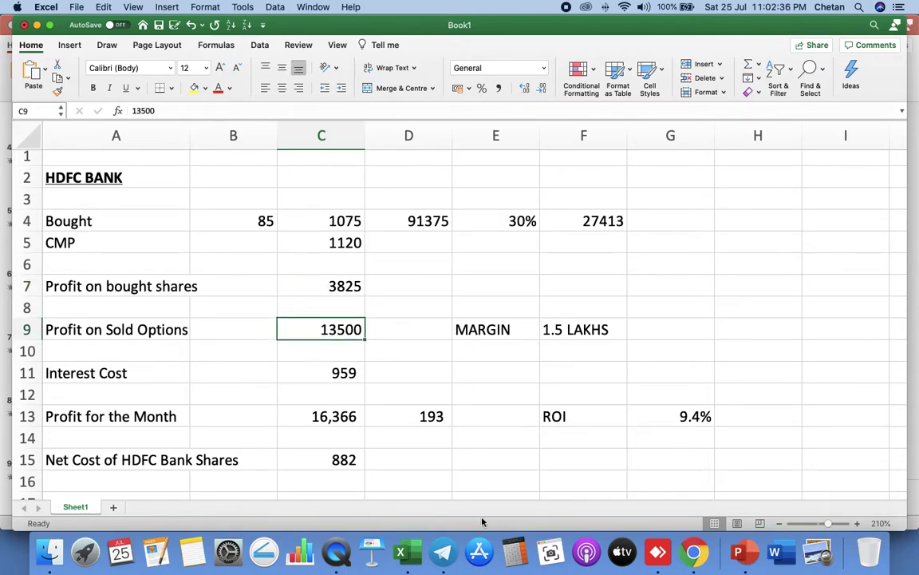
Switch to Chrome and review the HDFCBANK-JUL'20 trade legs and P&L in the Opstra portfolio.
click(694, 552)
click(275, 31)
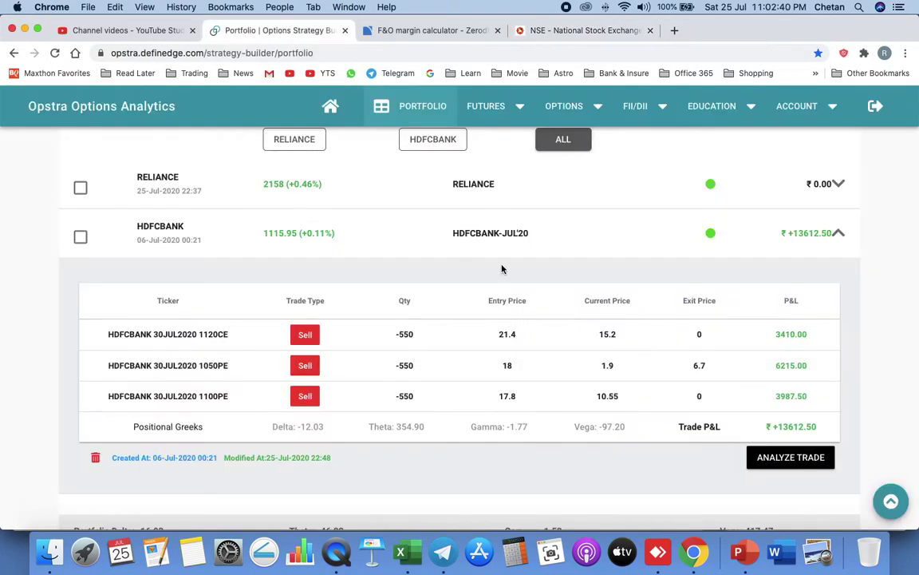
scroll(239, 343, down, 1)
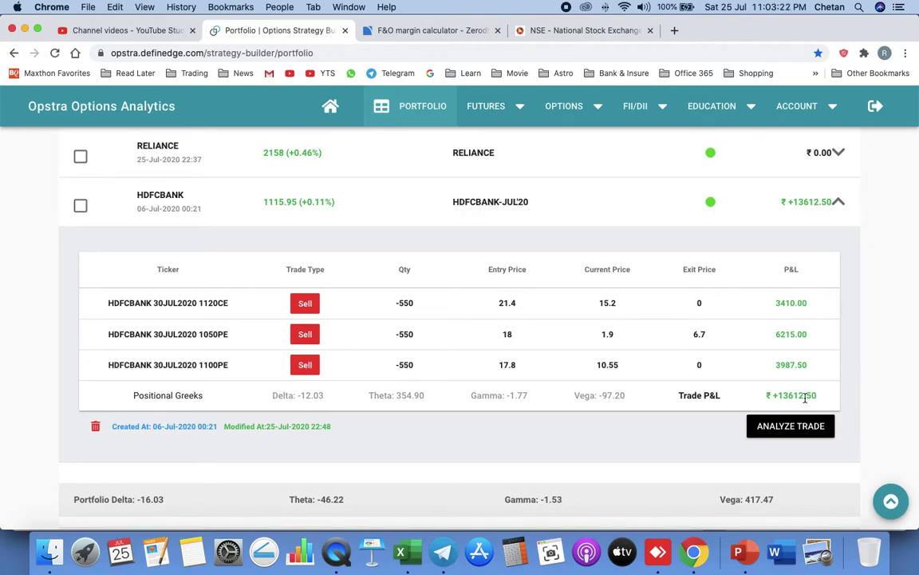
Switch back to Excel and examine the interest cost, monthly profit, per-share profit and net share cost formulas.
key(super+Tab)
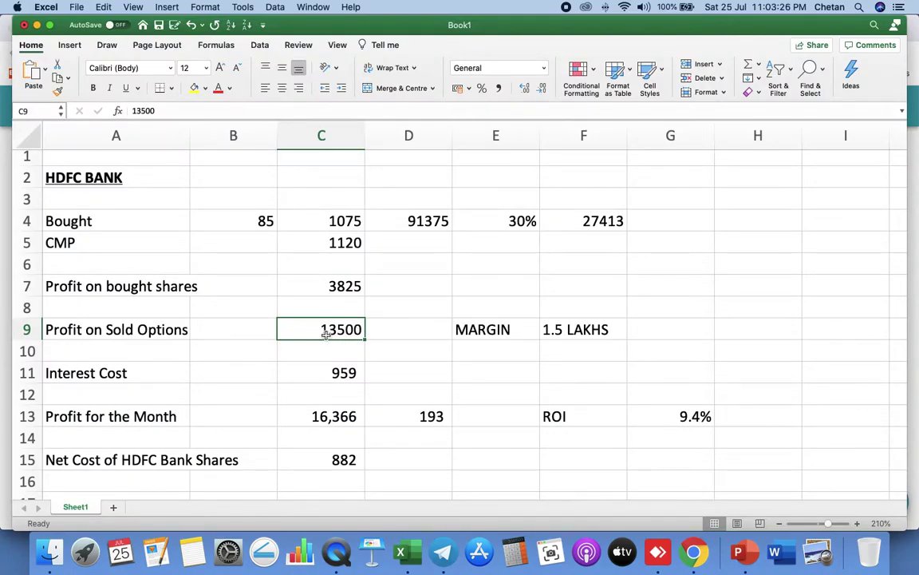
click(324, 373)
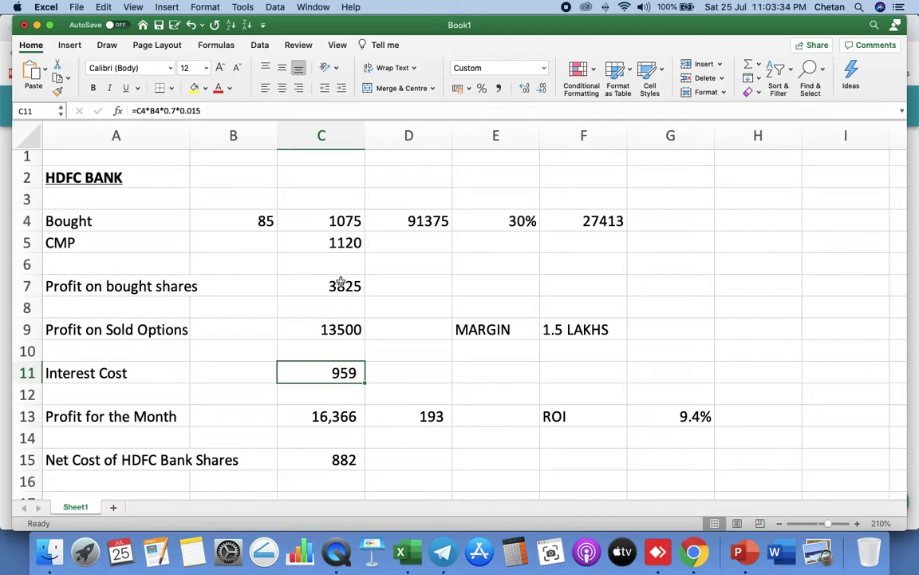
drag(333, 284, 343, 323)
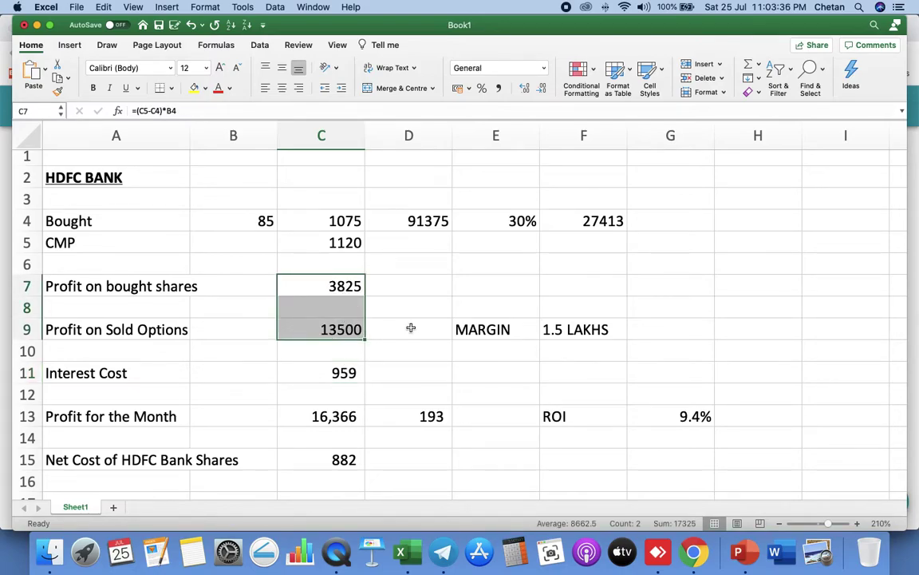
click(335, 373)
click(347, 414)
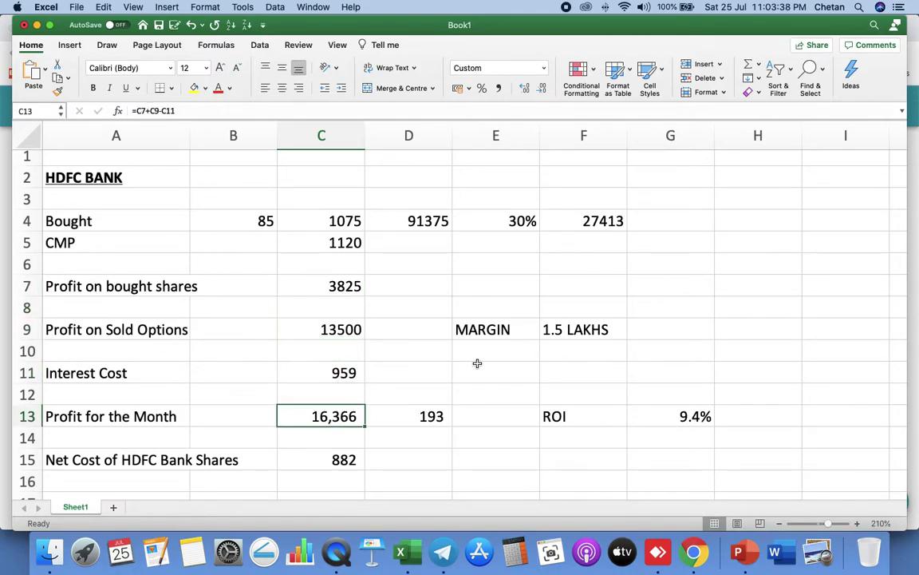
click(417, 413)
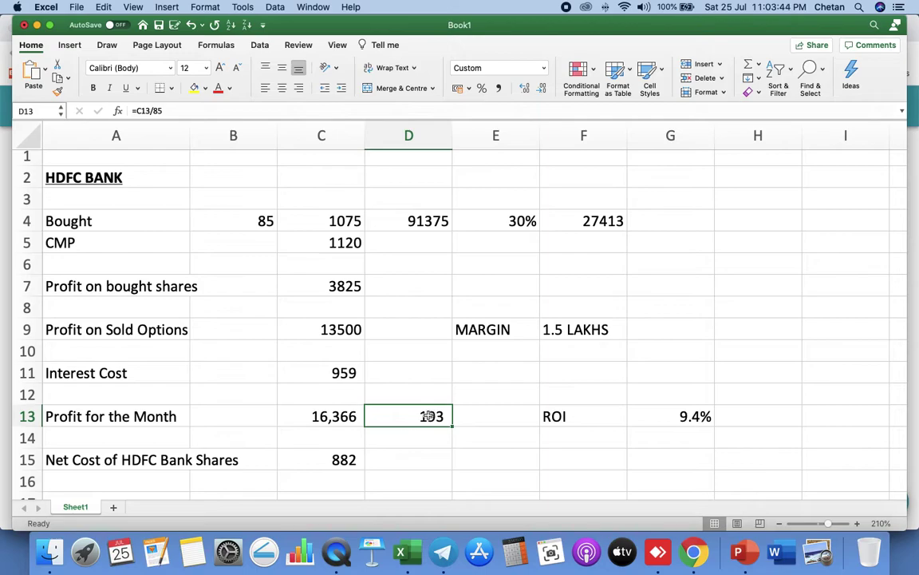
click(320, 462)
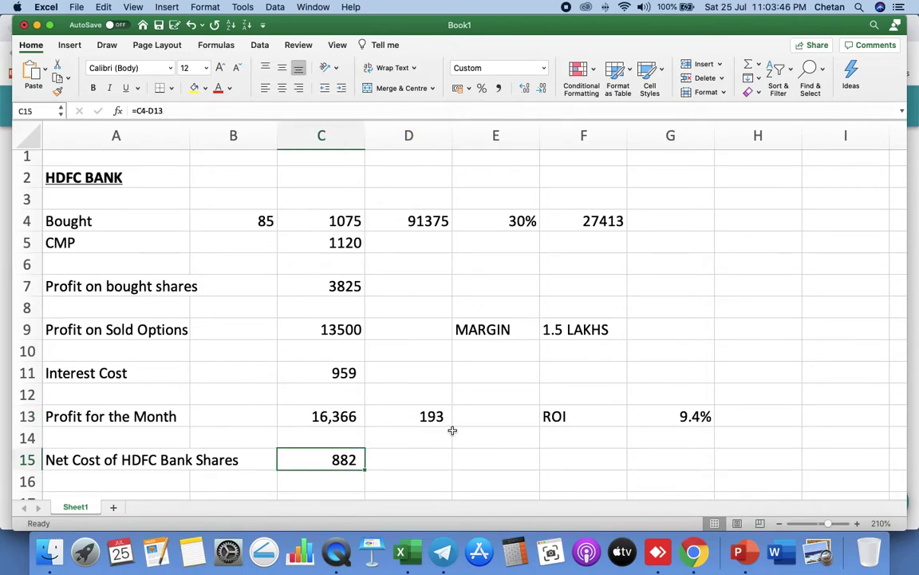
key(F2)
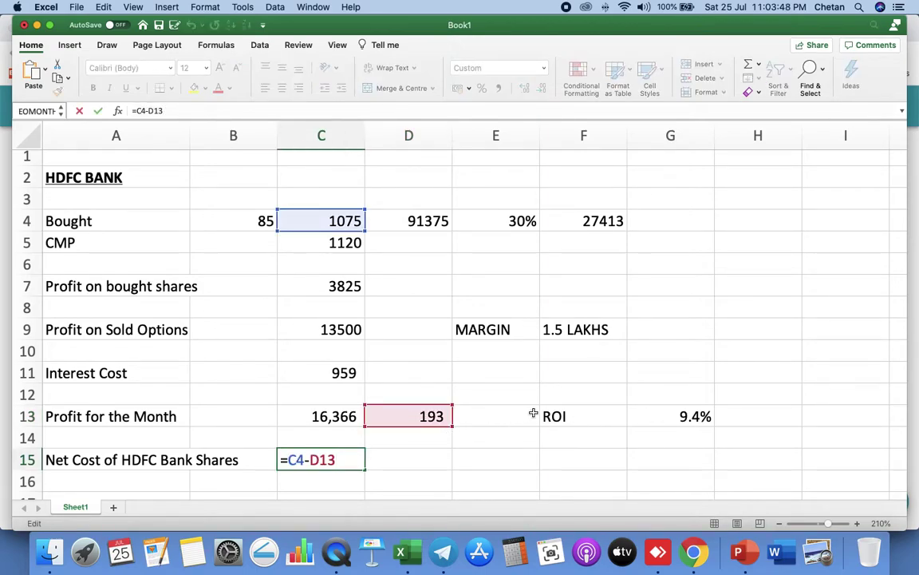
key(Return)
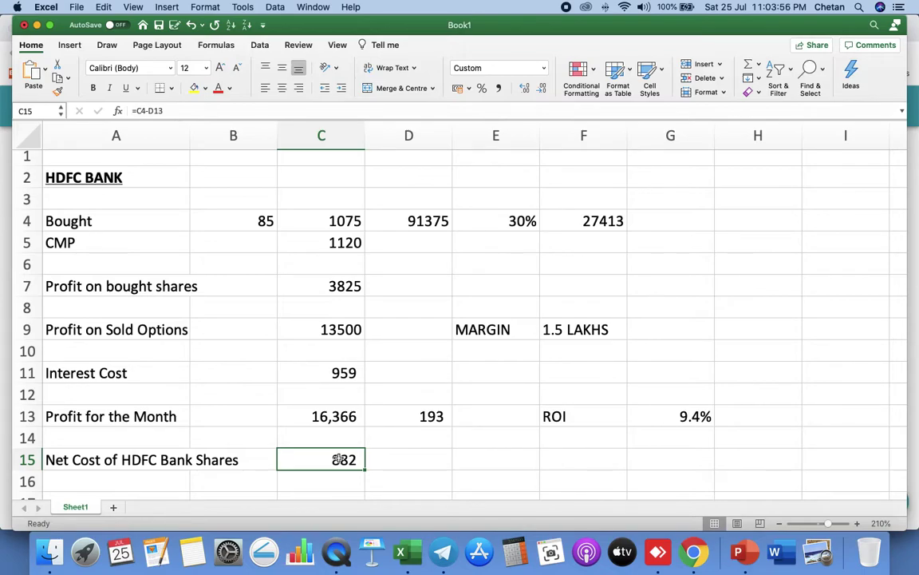
Compare the CMP with the net share cost, and check the margin, purchase outlay, monthly profit and ROI cells.
click(309, 242)
click(355, 461)
click(581, 329)
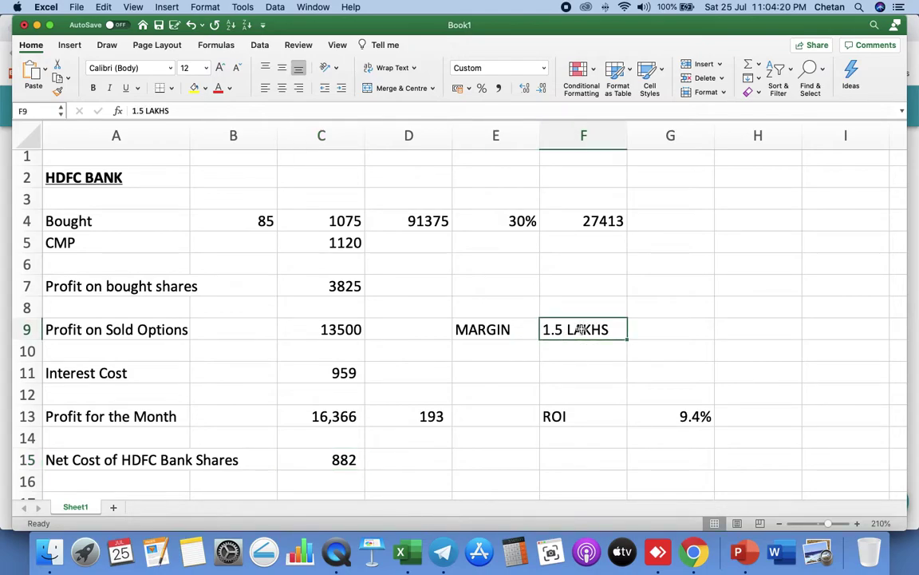
click(593, 220)
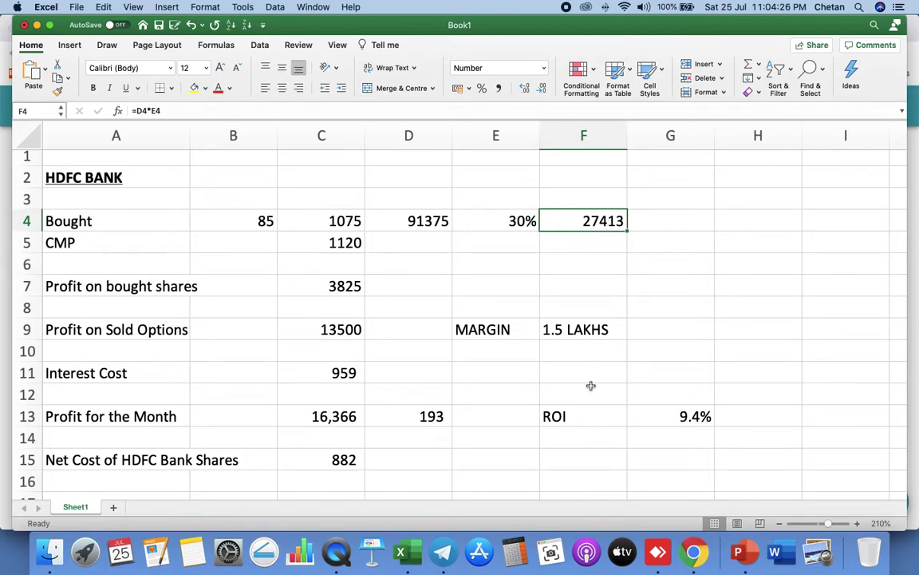
click(324, 413)
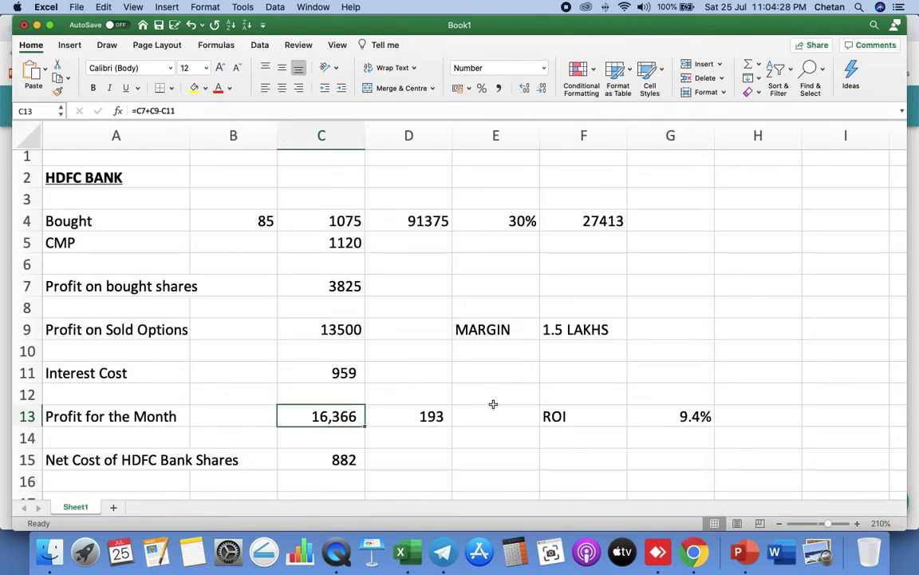
click(691, 416)
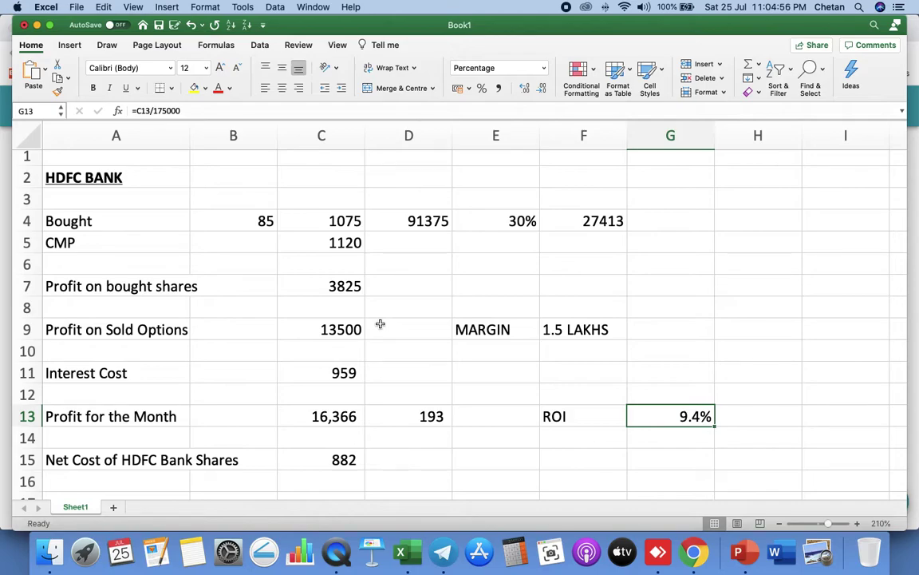
Switch to Opstra in Chrome and display the Open Interest chart for HDFCBANK with the 27AUG2020 expiry.
key(super+Tab)
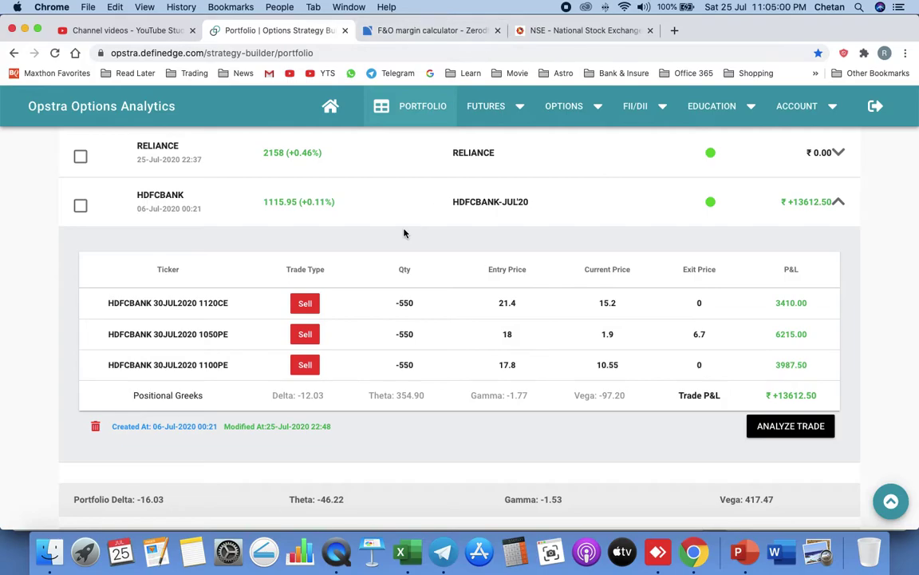
scroll(404, 233, up, 5)
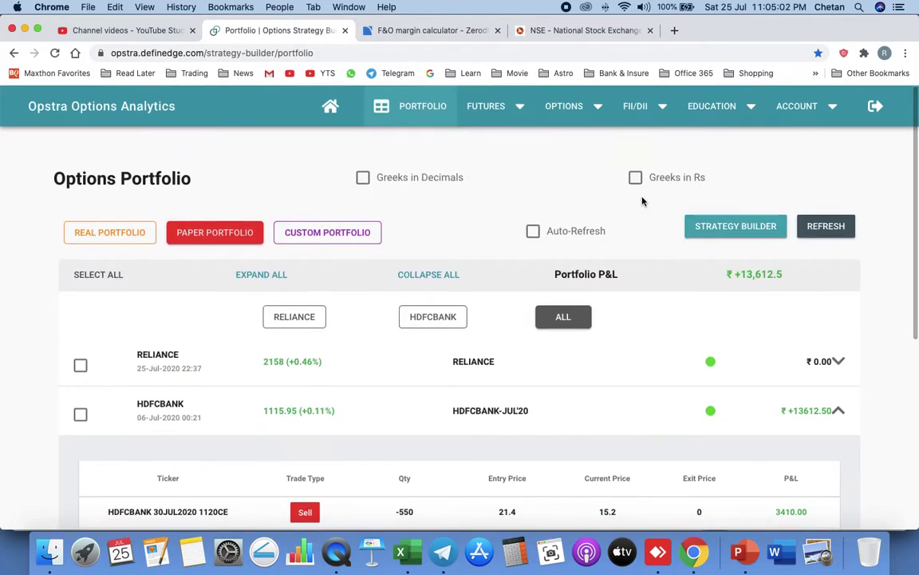
click(575, 113)
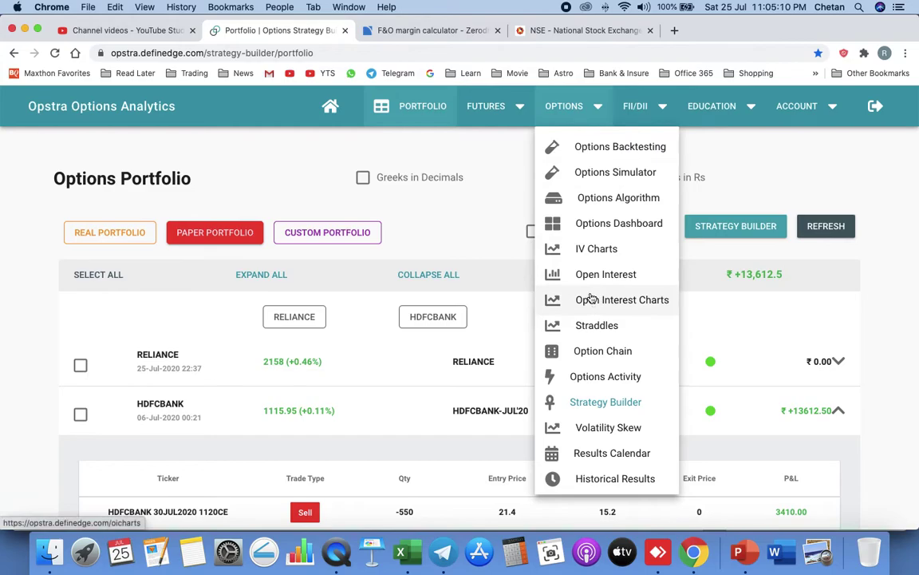
click(611, 278)
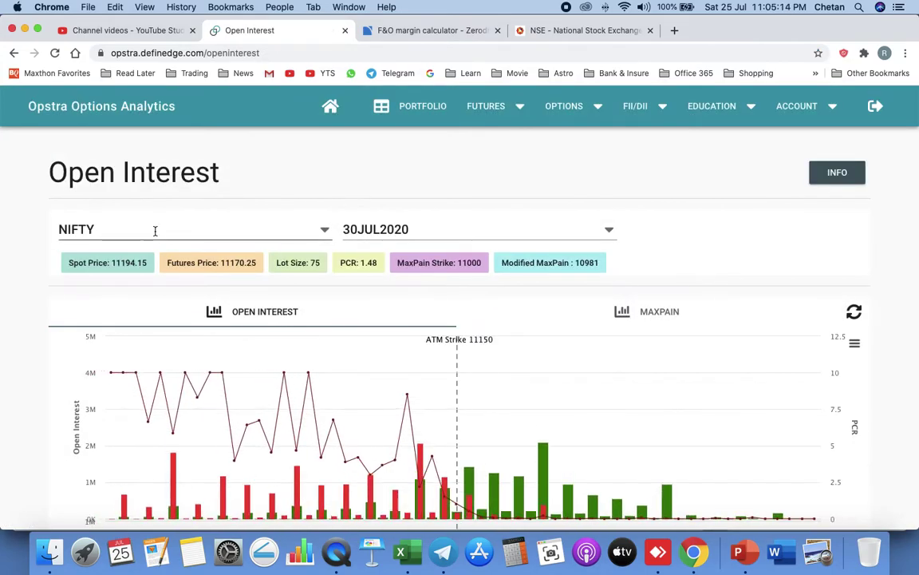
click(155, 231)
text(HDFCB)
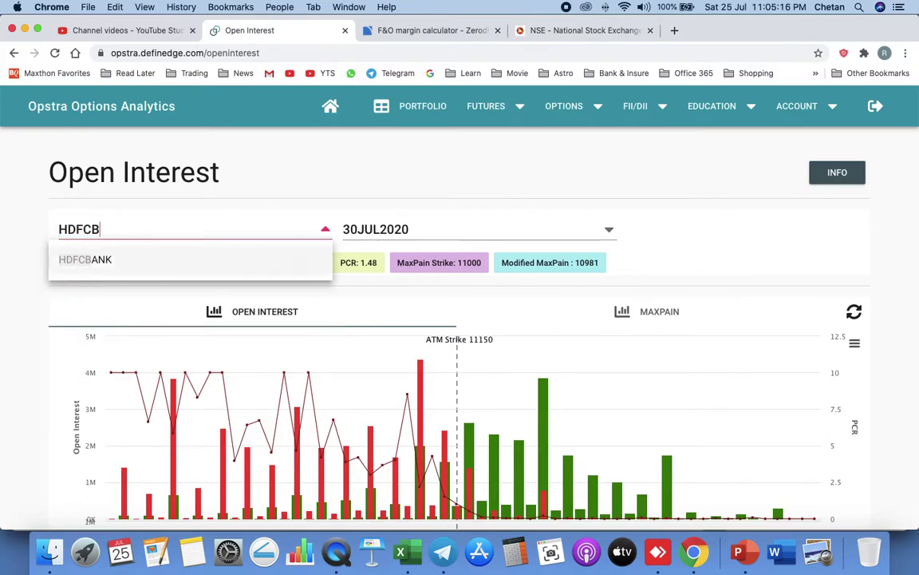
click(109, 258)
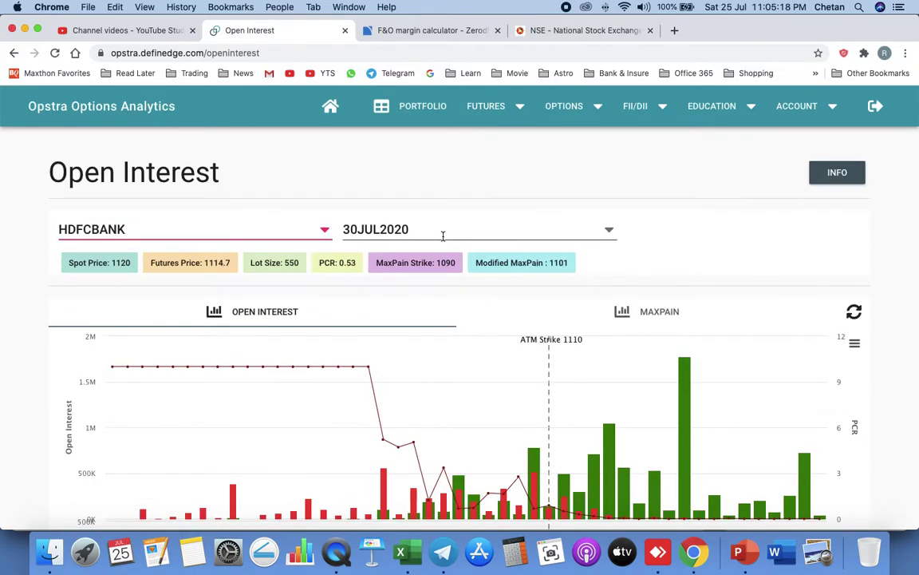
click(434, 230)
click(410, 298)
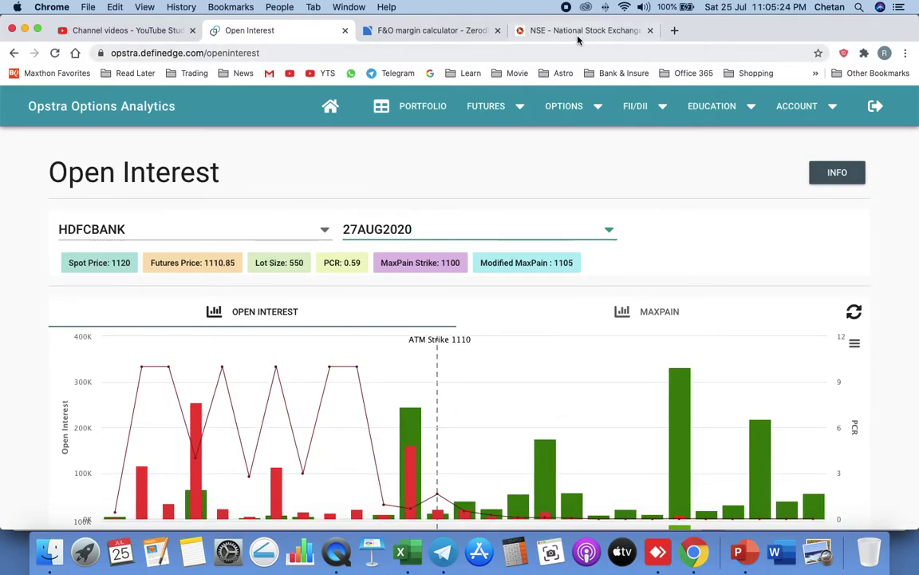
Switch to the NSE option chain page for HDFCBANK and view its symbol and expiry filters.
click(605, 35)
scroll(543, 162, up, 10)
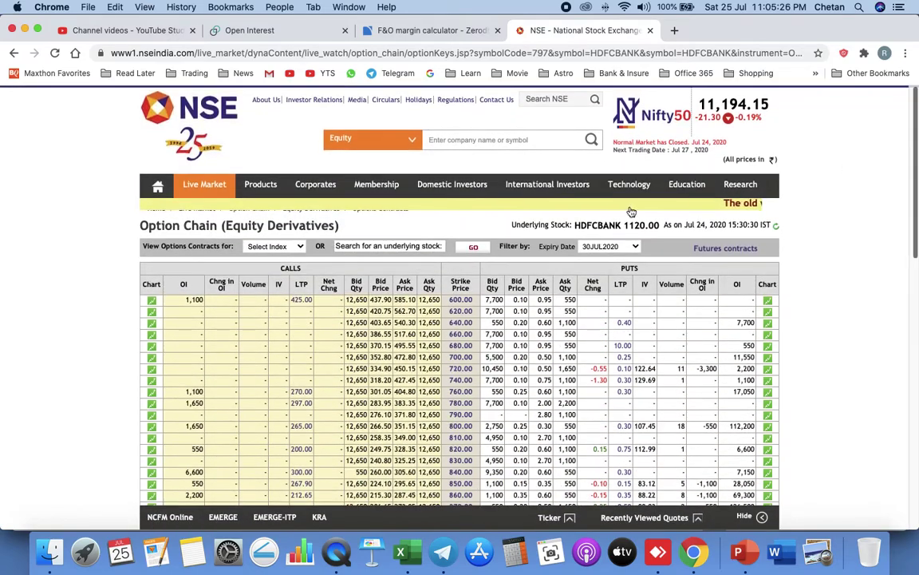
Try to load the NSE option chain for the symbol HDCBANK.
text(H)
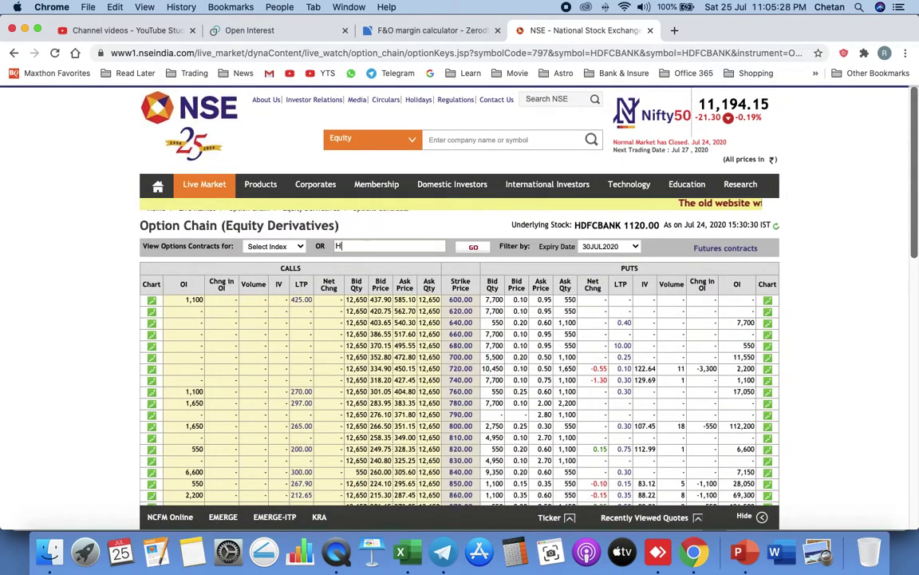
text(DCBANK)
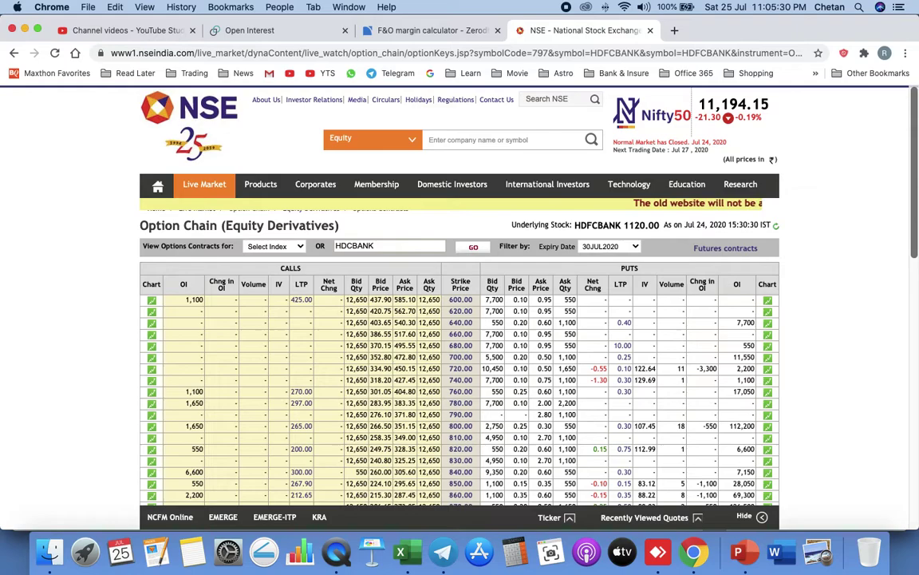
click(471, 248)
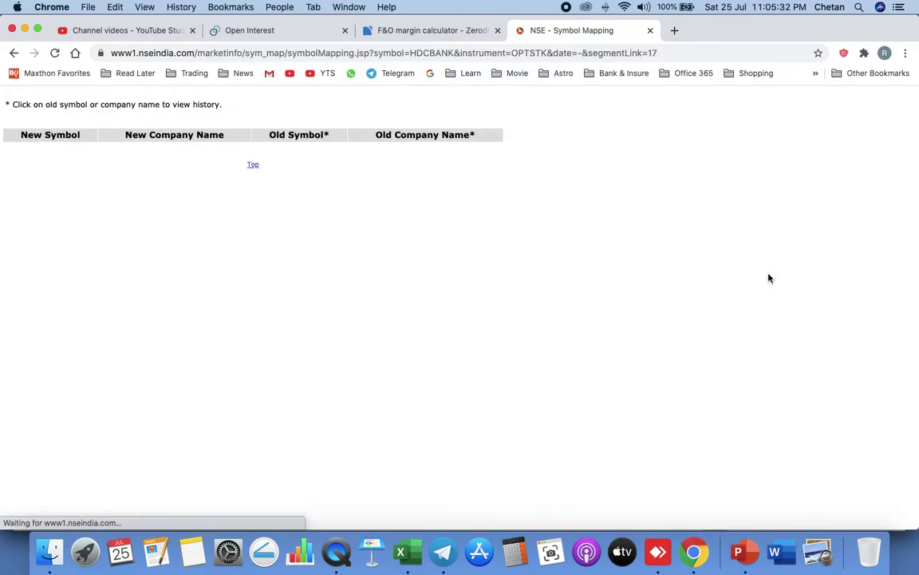
click(13, 53)
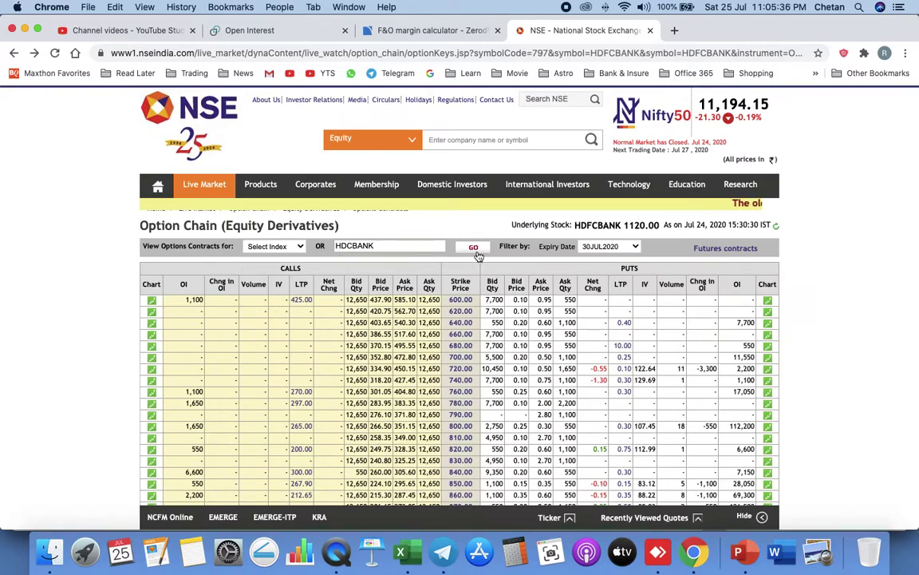
click(473, 248)
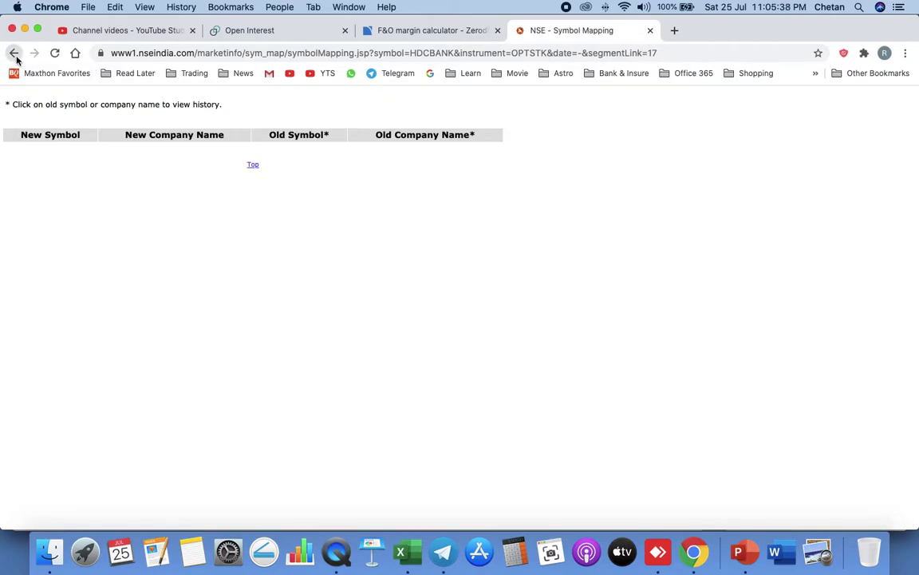
click(14, 53)
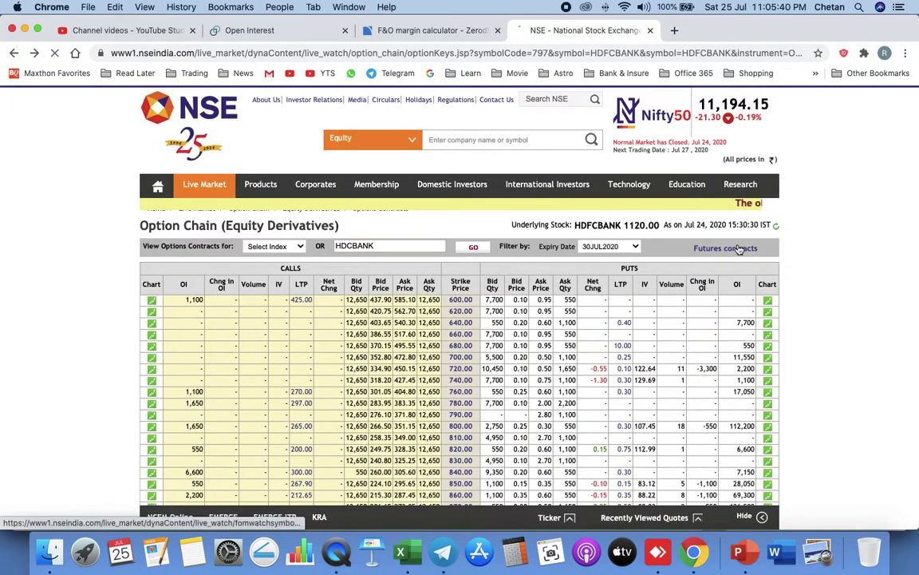
Open the HDFCBANK futures contracts, display the 27AUG2020 quote, and check its annualised volatility under Other Information.
click(742, 248)
click(212, 294)
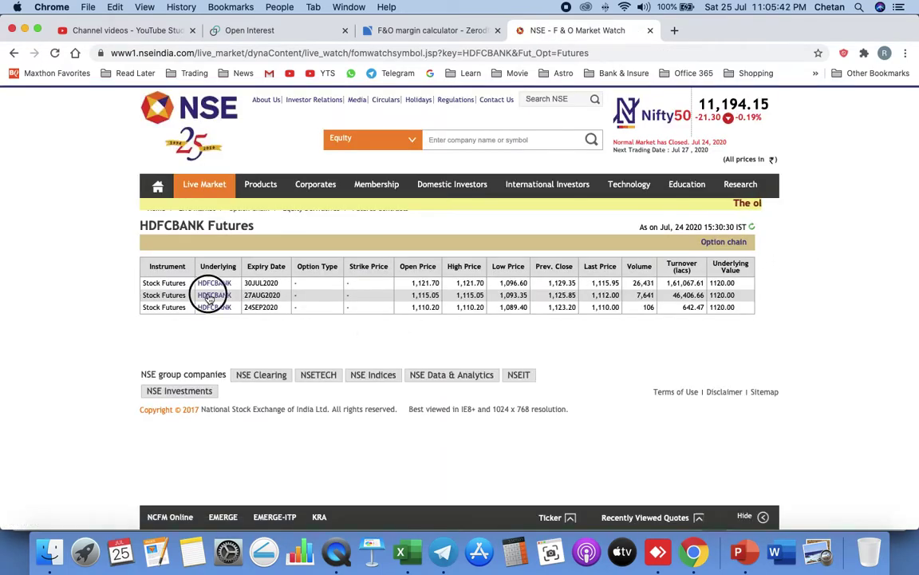
scroll(632, 269, down, 4)
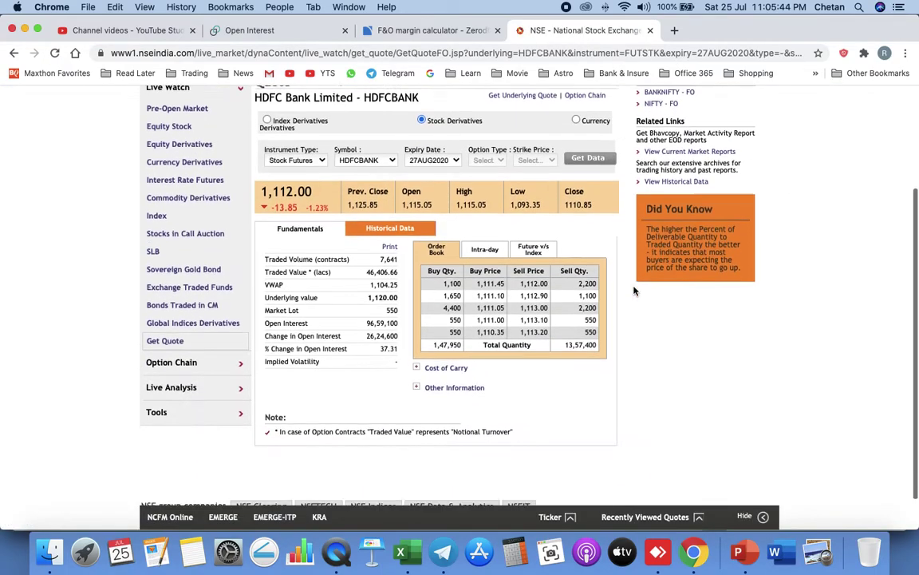
scroll(513, 328, down, 3)
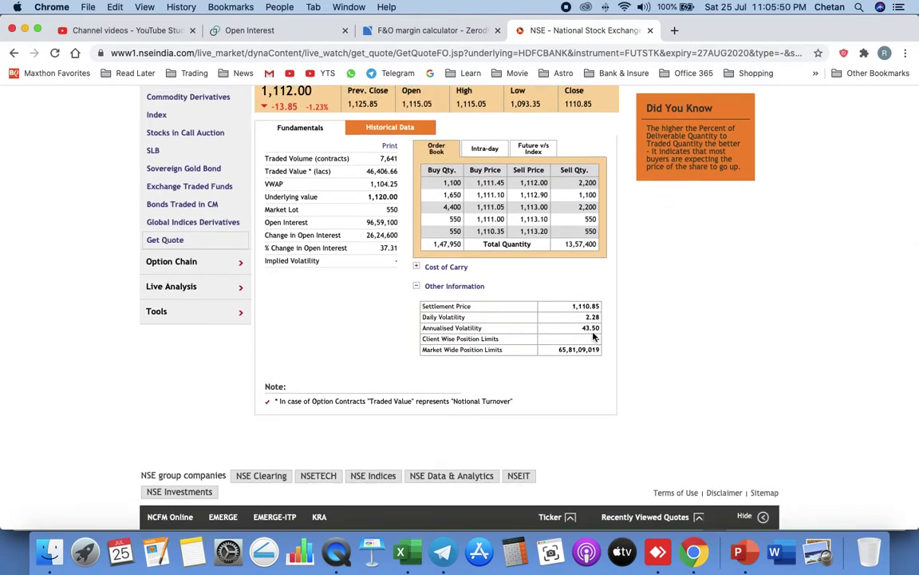
Open Calculator and divide the annualised volatility of 43.5 by 12.
click(517, 553)
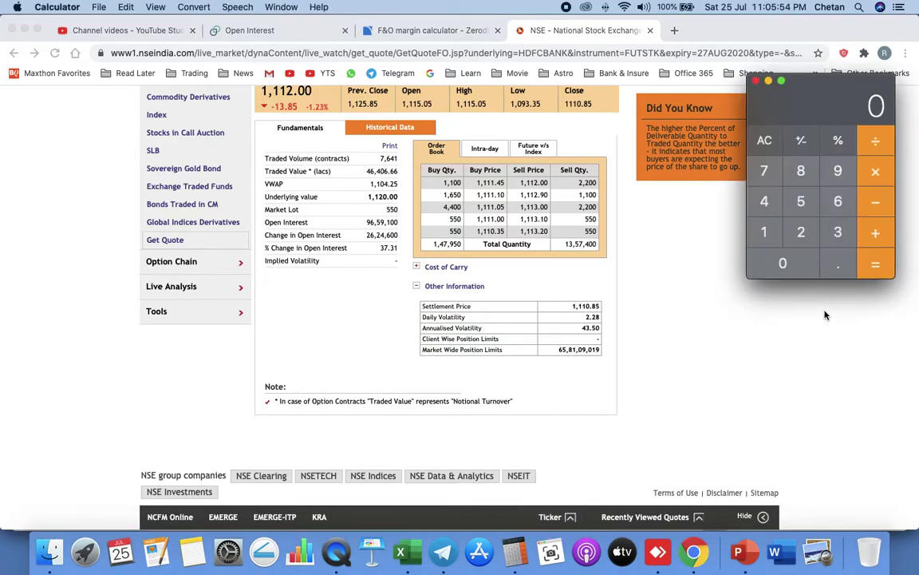
text(43.5)
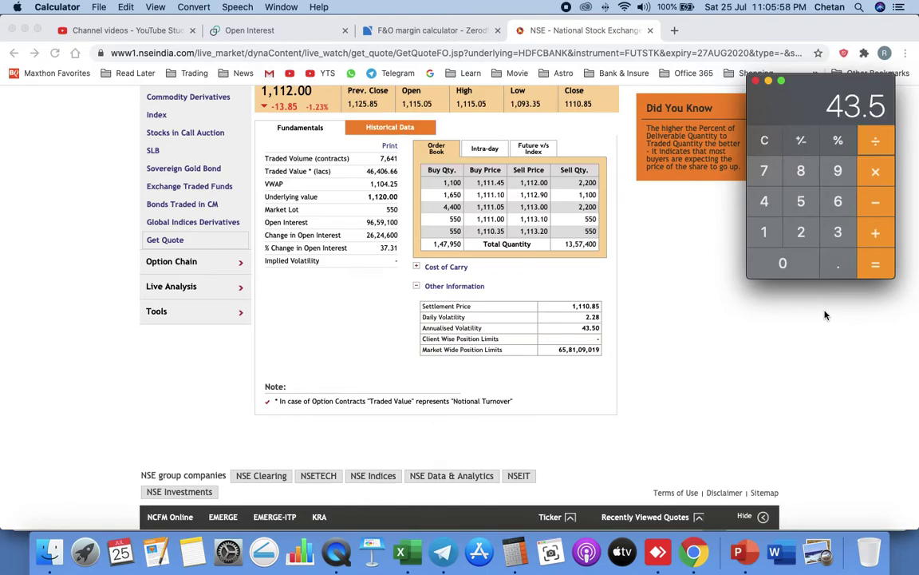
text(/12)
key(Return)
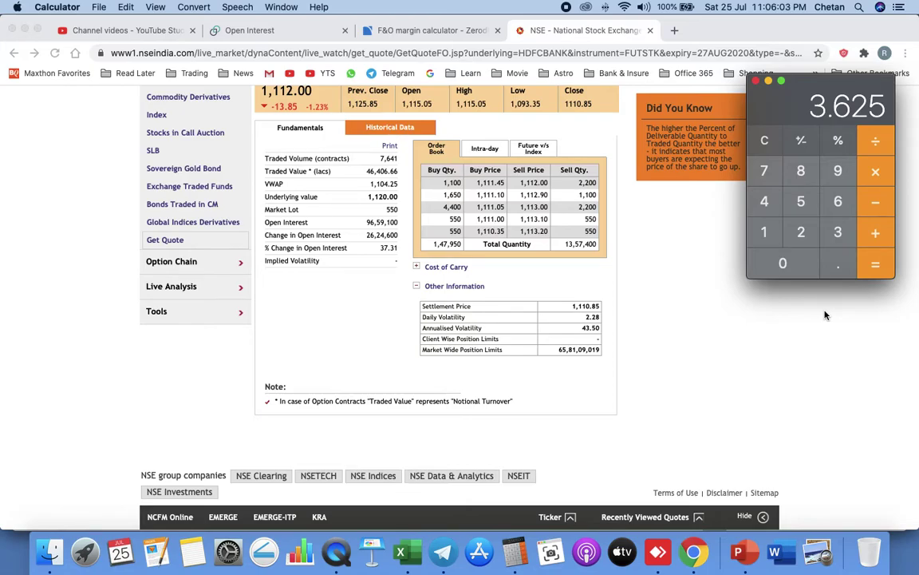
text(1120)
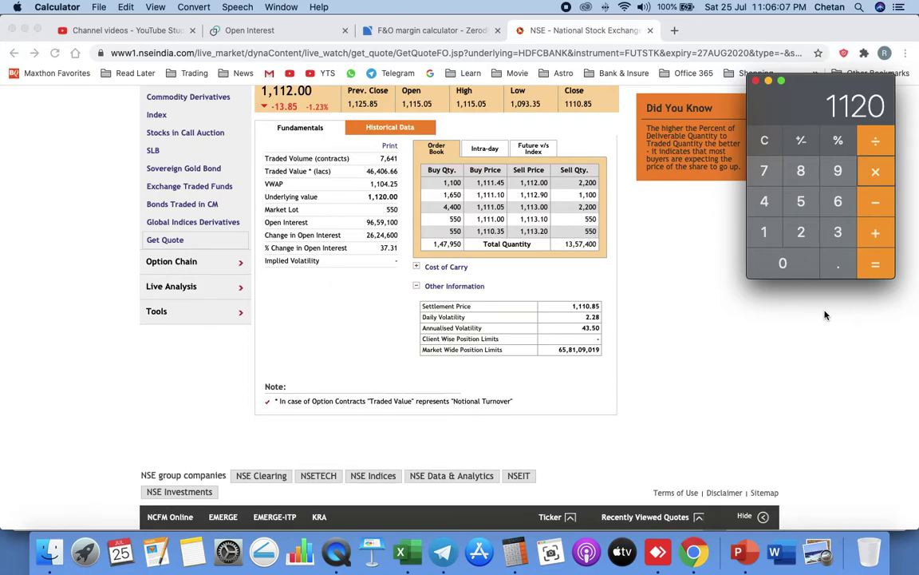
text(*3.)
key(BackSpace)
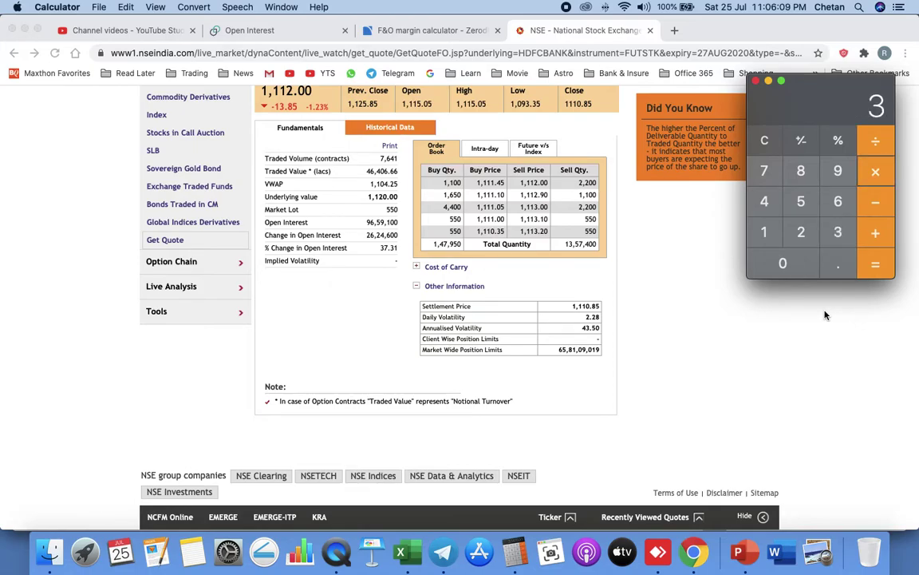
text(75)
key(BackSpace)
key(BackSpace)
key(Return)
text(1120*3)
click(768, 142)
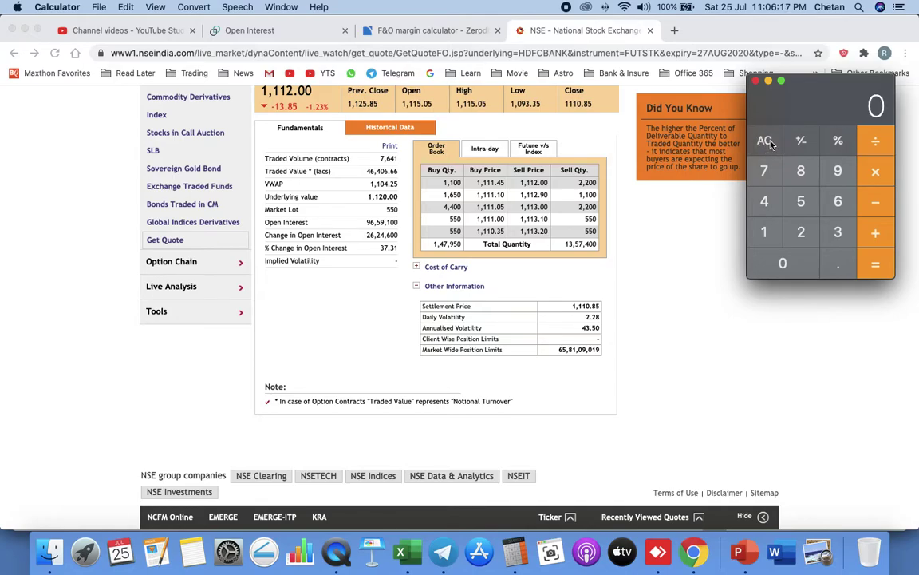
Calculate the monthly volatility as 43.5 divided by 12, and work out 3.6 percent of the 1120 underlying price.
text(43.5/12)
key(Return)
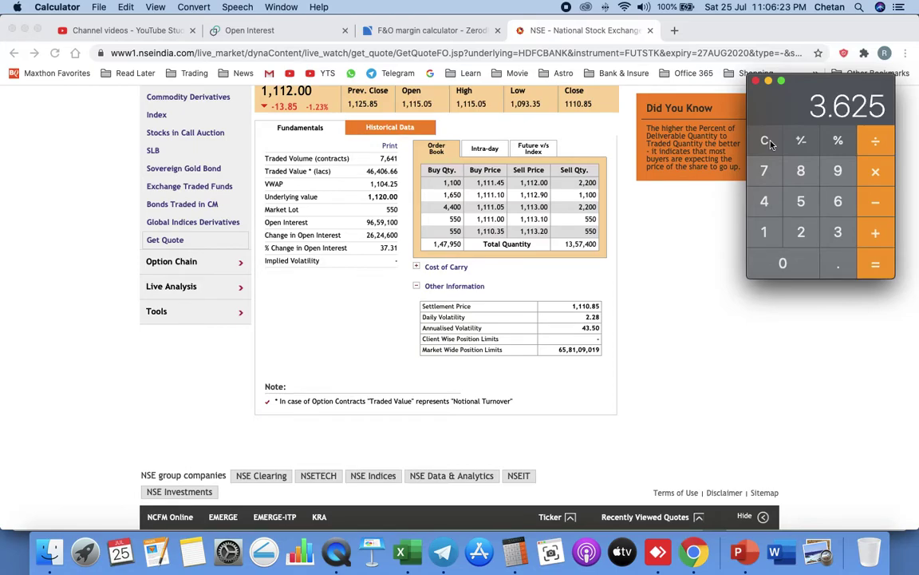
text(11)
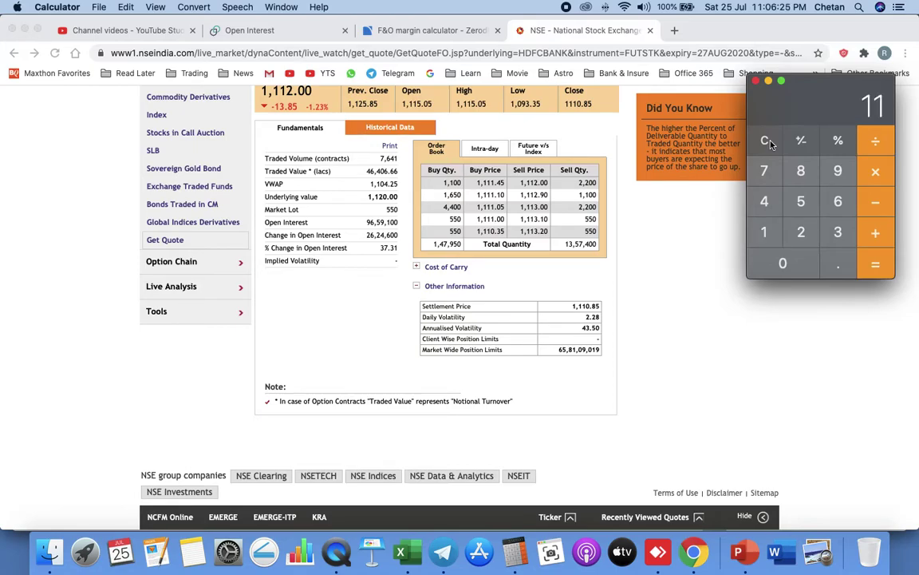
text(20)
key(asterisk)
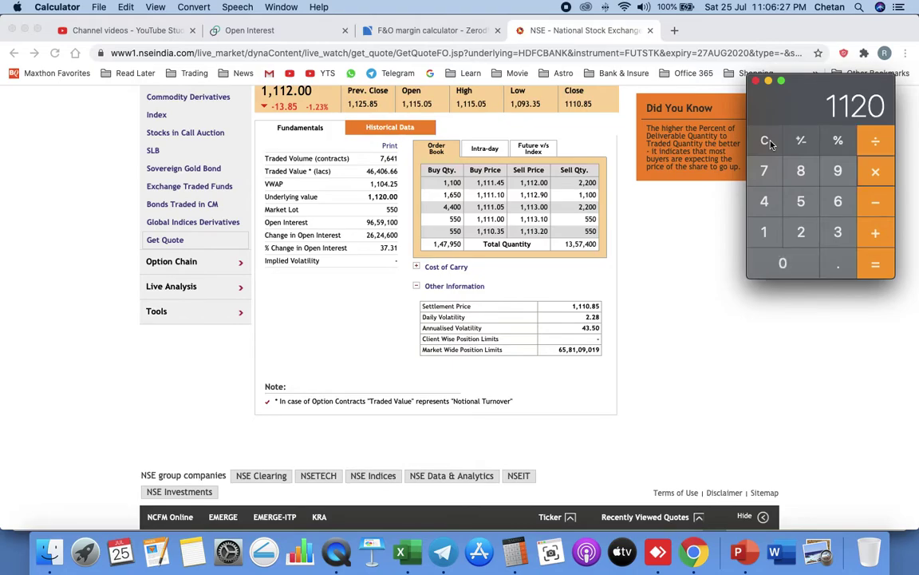
text(3.6)
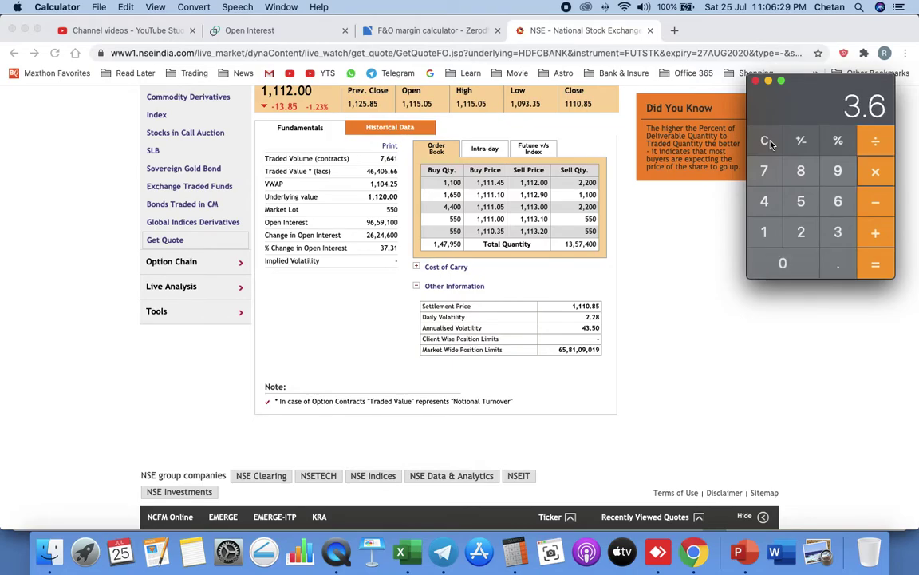
key(Return)
text(100)
key(Return)
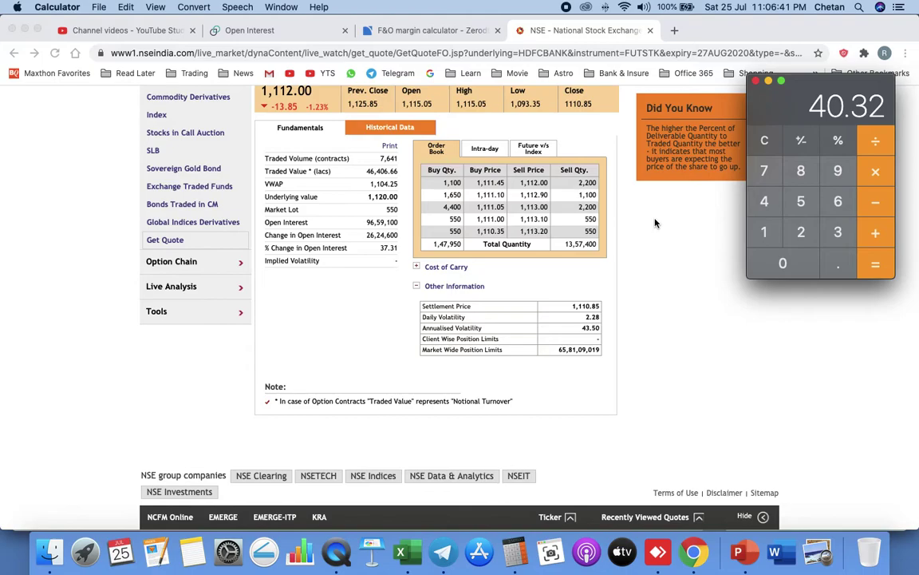
Switch to Opstra in Chrome, open the Strategy Builder and select HDFCBANK as the stock.
scroll(654, 222, up, 5)
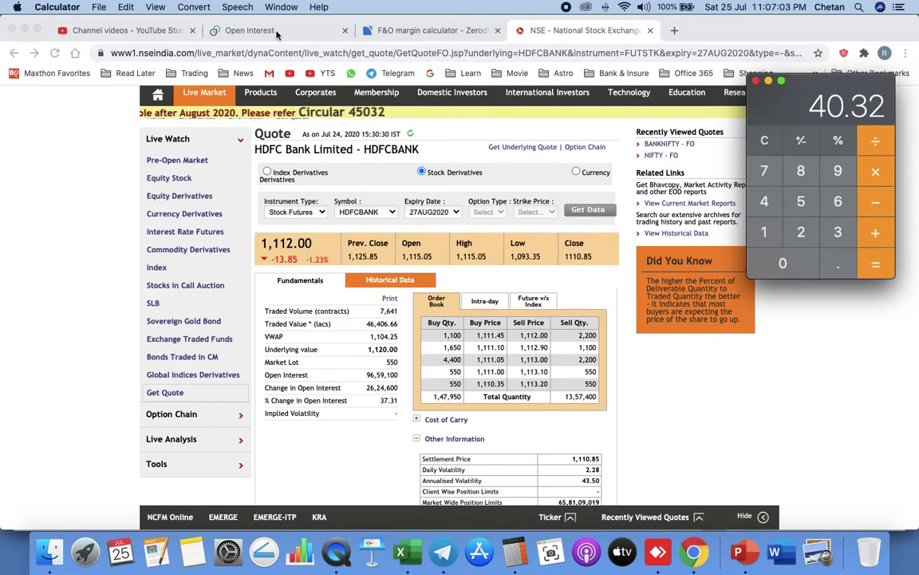
click(251, 31)
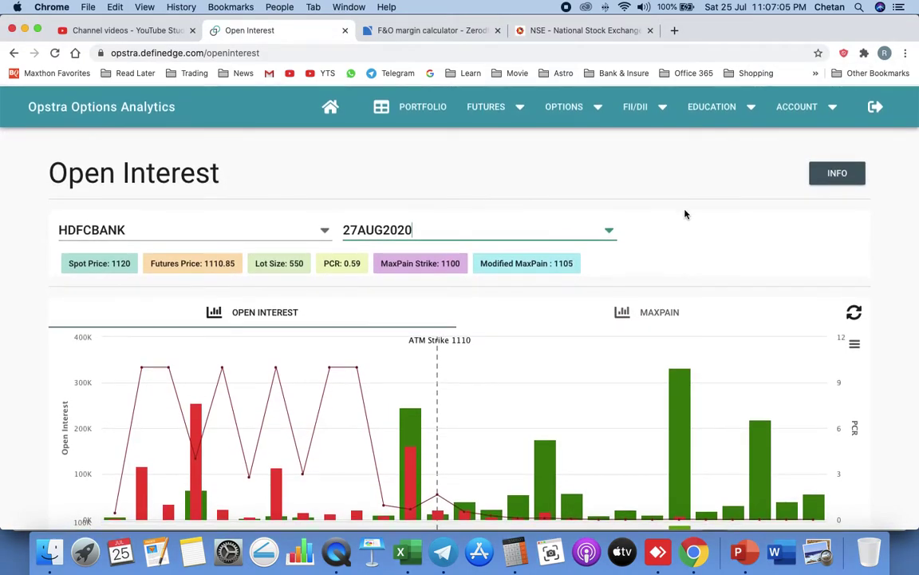
click(576, 110)
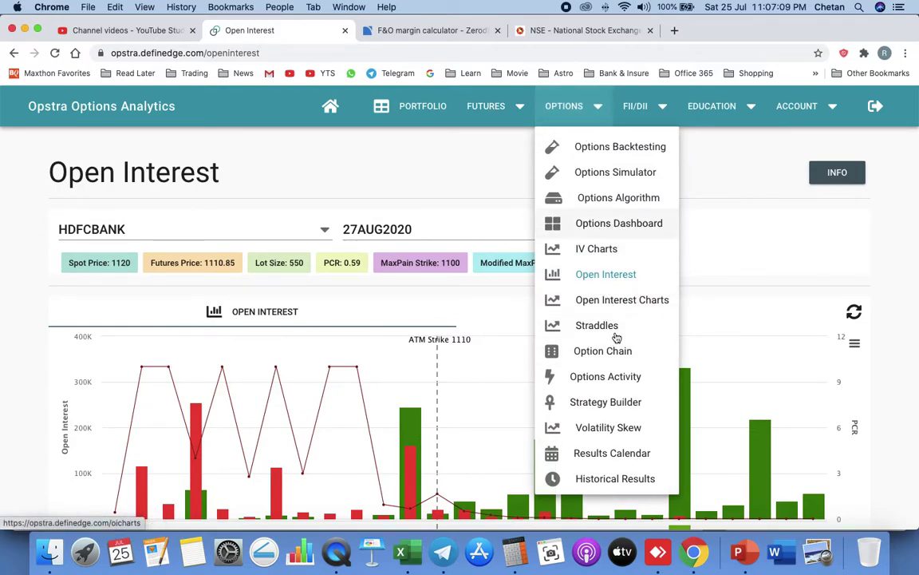
click(609, 403)
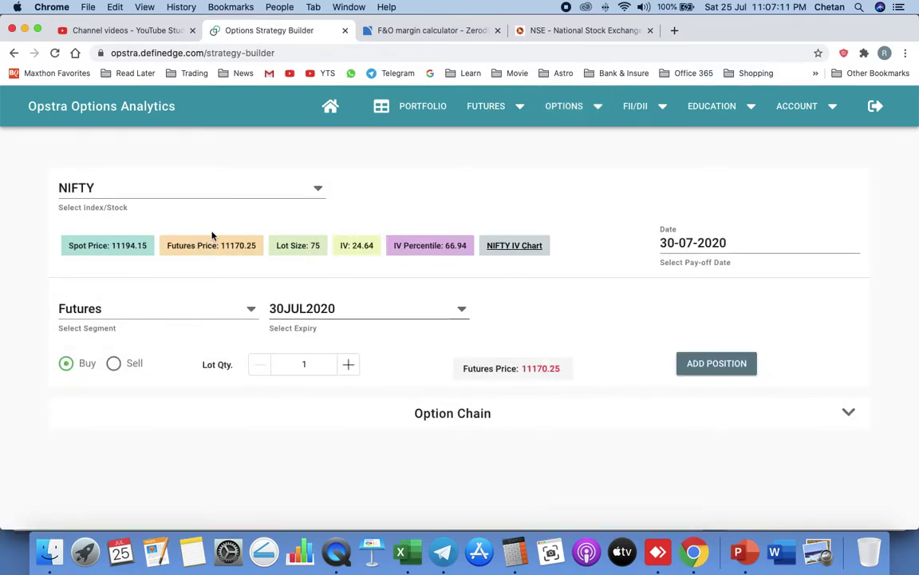
click(164, 190)
text(HDFCB)
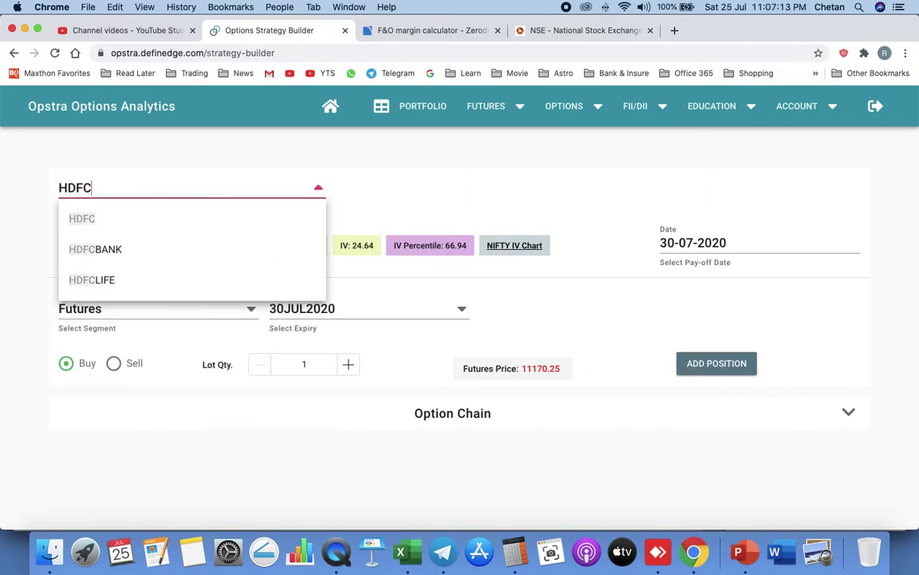
click(131, 228)
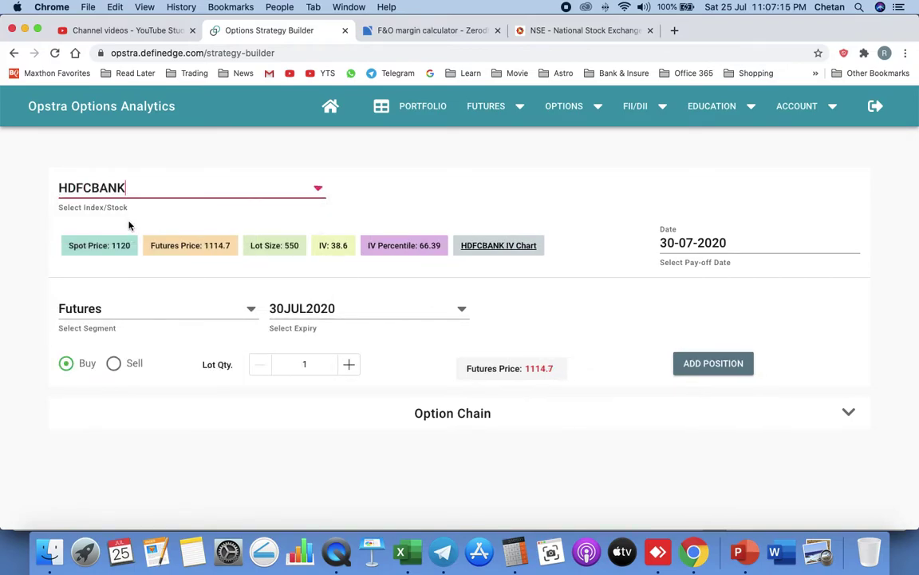
Set the position's segment to Options and its expiry to 27AUG2020.
click(96, 308)
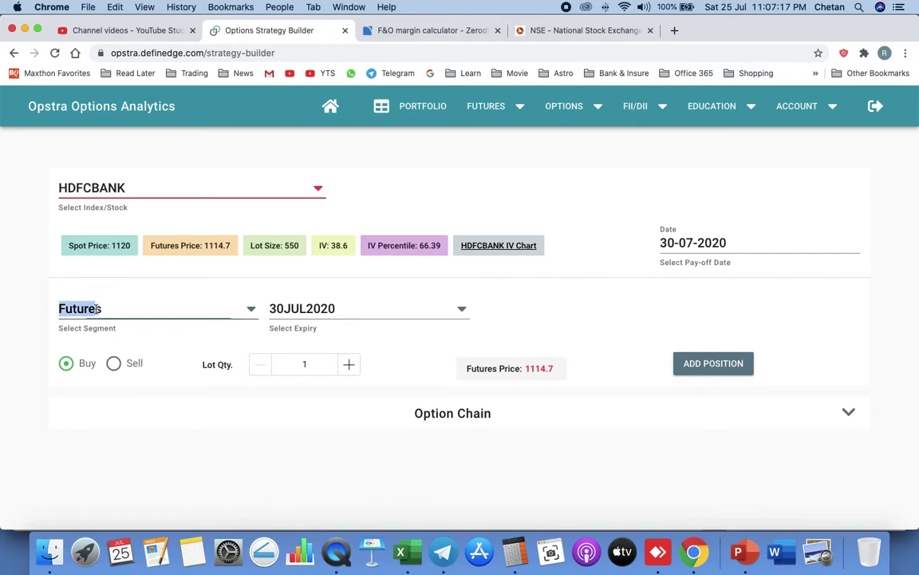
click(86, 369)
click(320, 308)
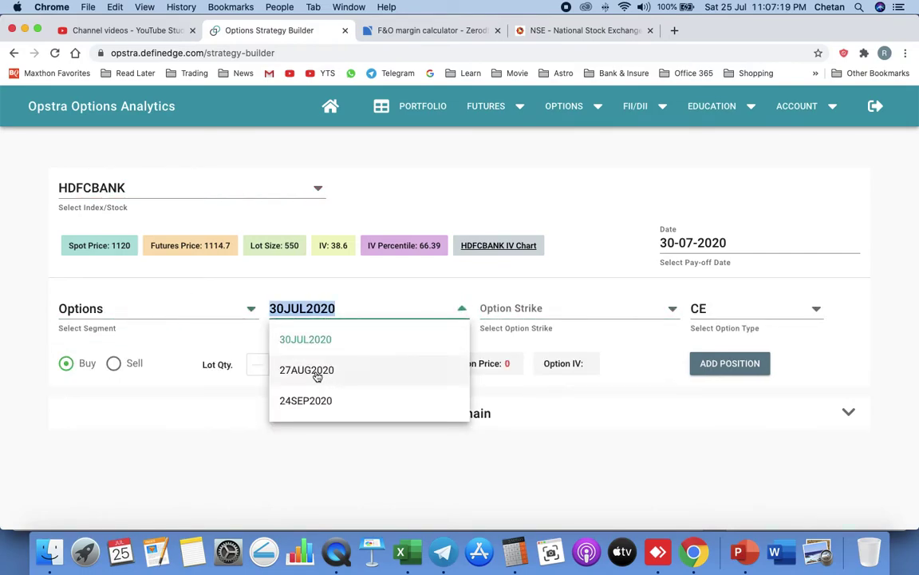
click(316, 372)
Choose the 1050 strike and option type PE, and add it to the strategy as a Sell position.
click(554, 308)
text(1)
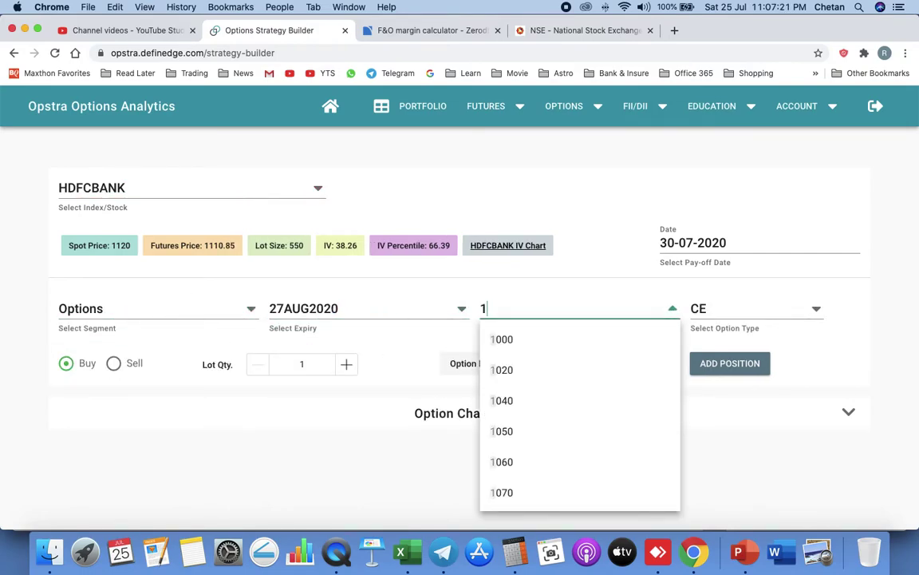
text(050)
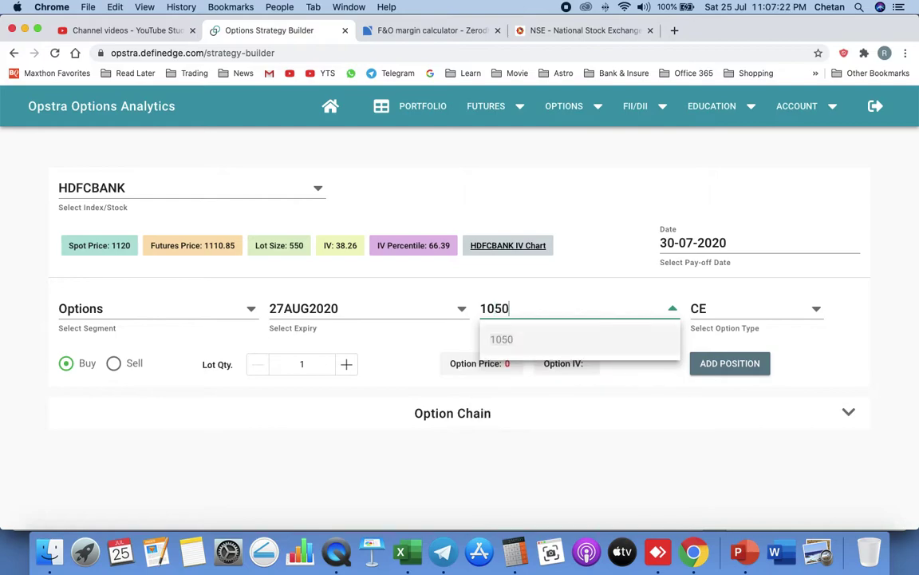
click(503, 340)
click(728, 311)
click(707, 370)
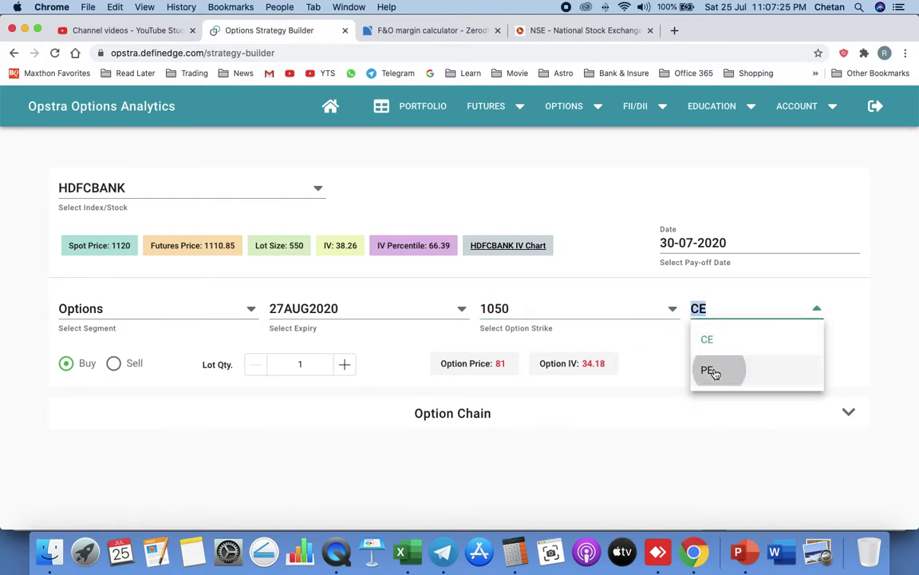
click(115, 364)
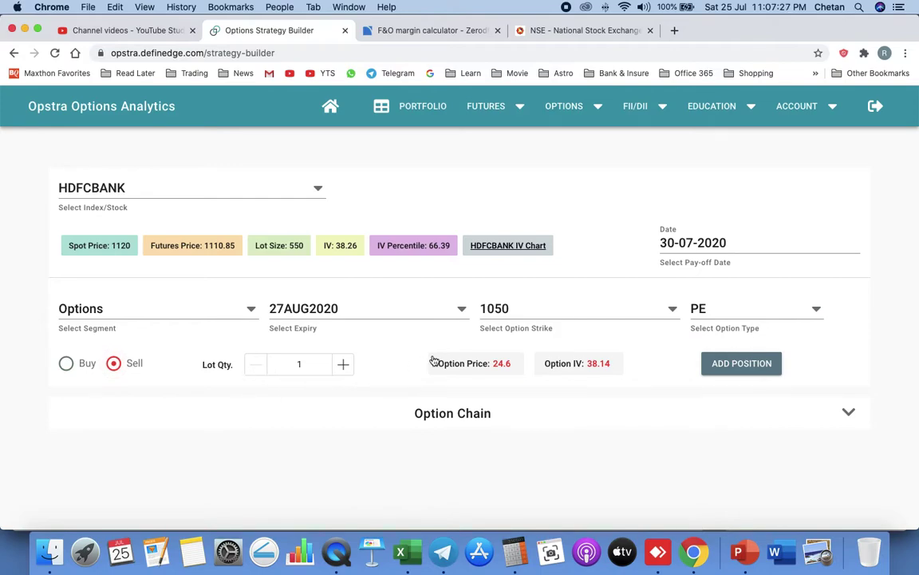
click(742, 364)
Add a Sell position for the 27AUG2020 1150 strike with option type CE to the strategy.
scroll(649, 343, down, 1)
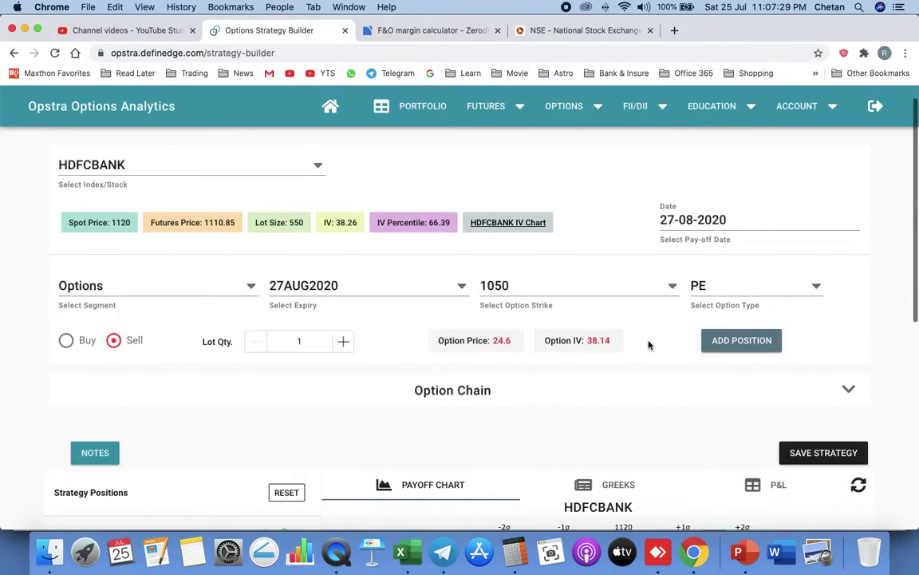
click(551, 287)
text(1150)
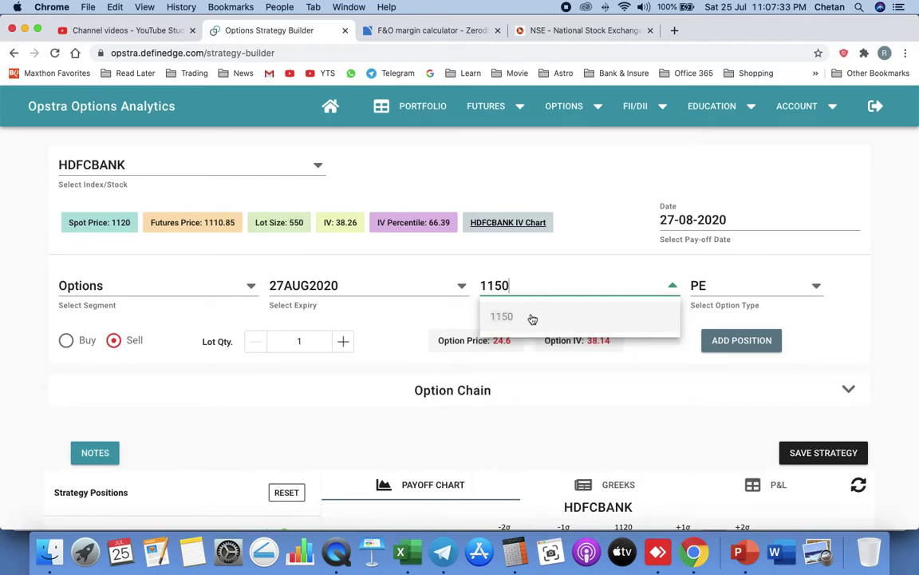
click(532, 318)
click(722, 289)
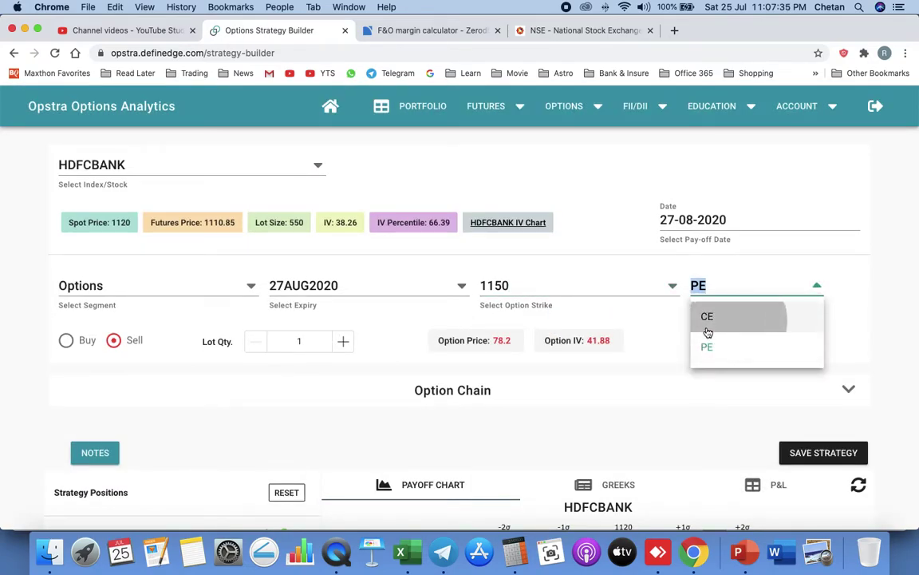
click(708, 320)
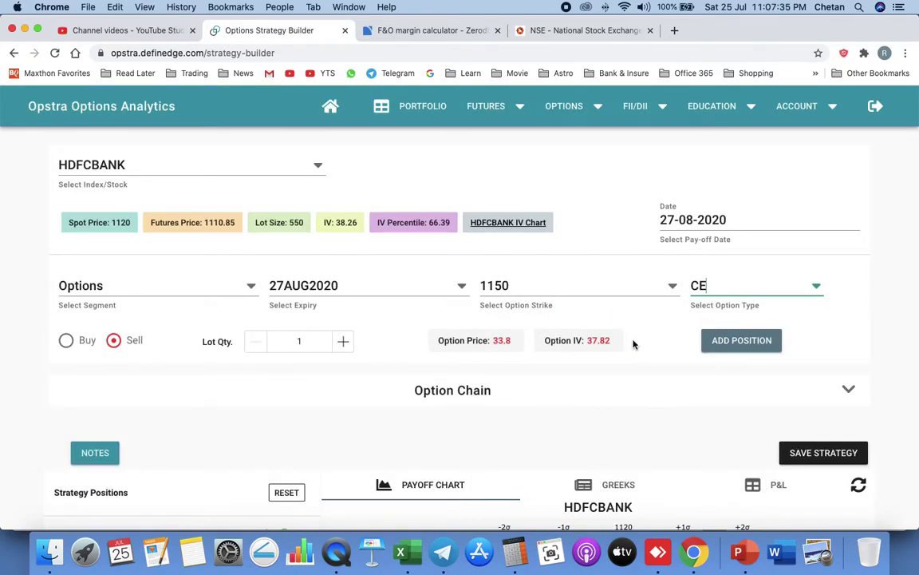
click(766, 341)
Review the strategy's payoff chart and display its position Greeks in decimals.
scroll(881, 310, down, 2)
scroll(881, 309, down, 5)
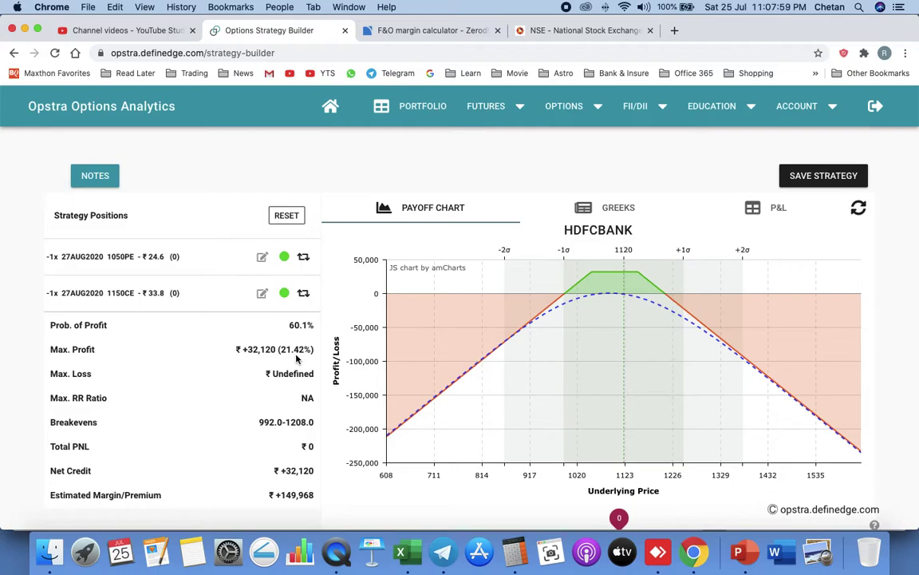
click(612, 207)
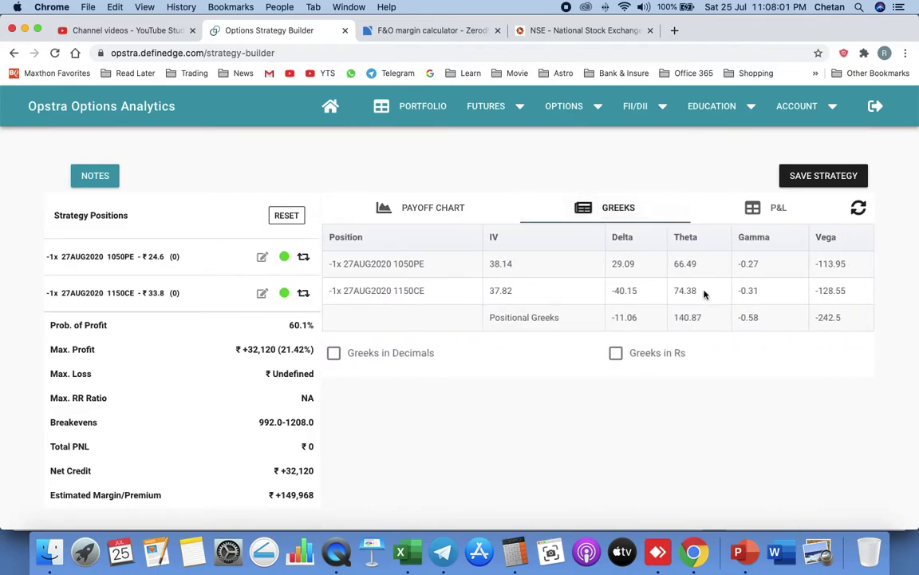
click(333, 352)
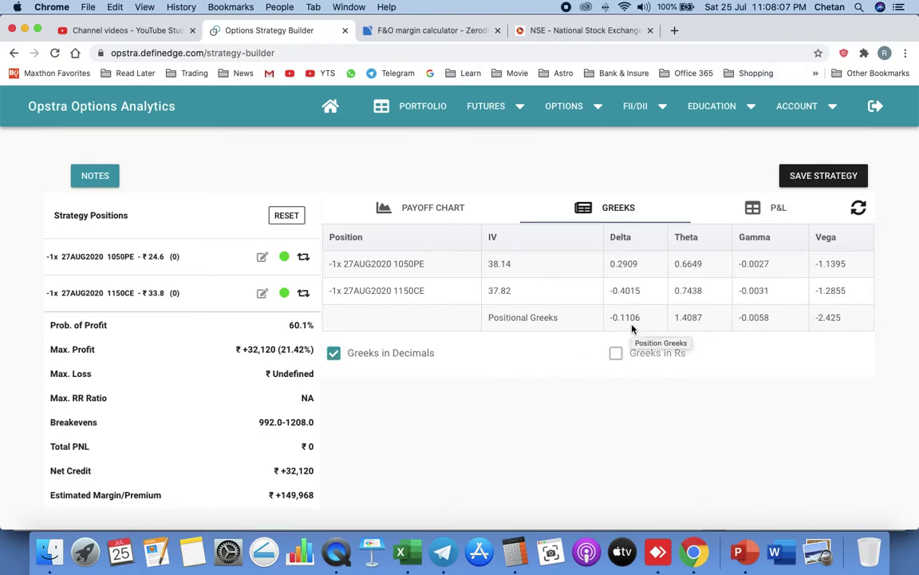
Switch to Calculator and multiply the 550 lot size by the 0.11 positional delta.
click(514, 551)
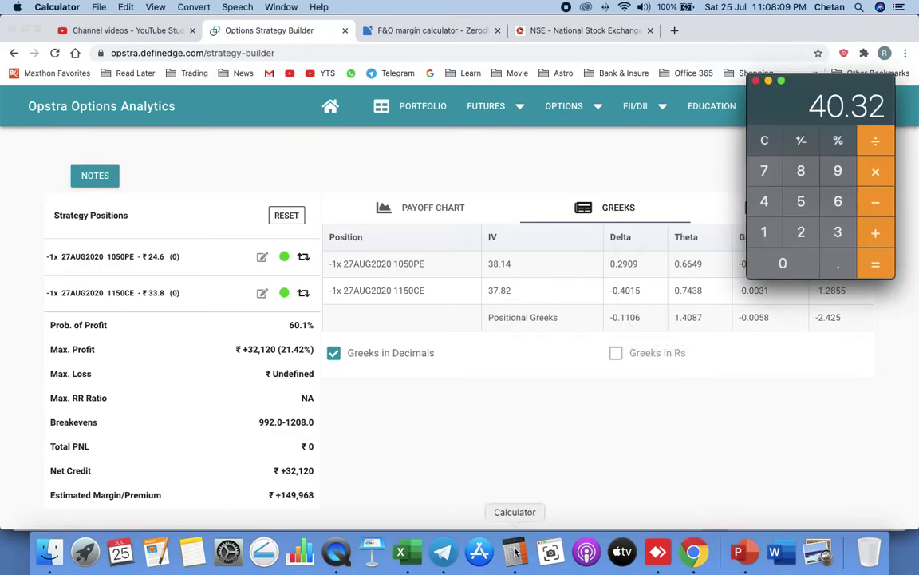
text(550)
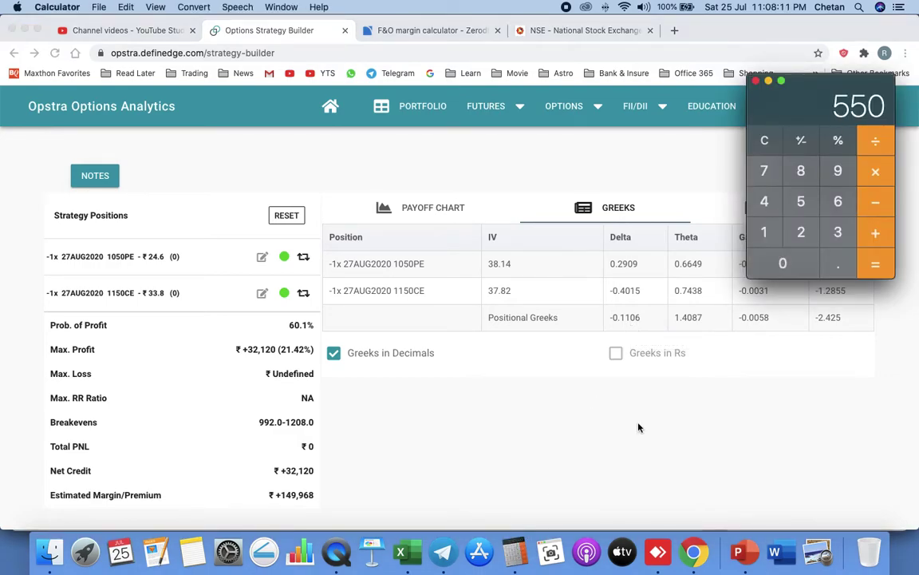
key(asterisk)
text(0.11)
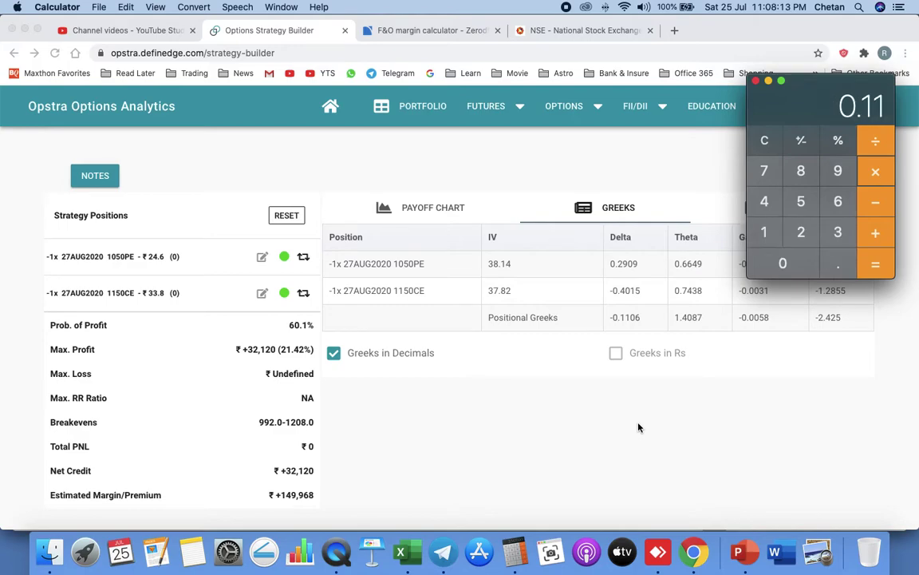
key(Return)
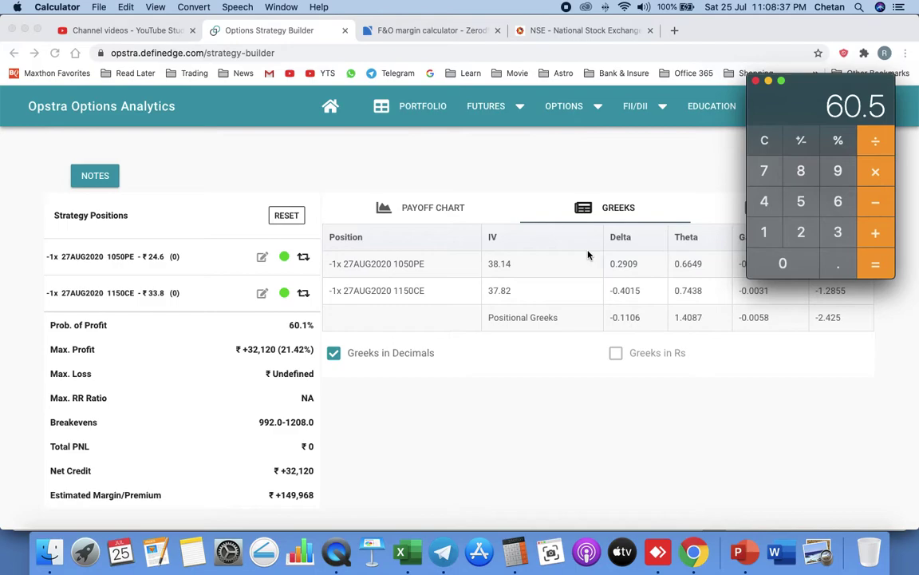
Switch to Excel, add a new sheet, and enter 85 in E4, 15 in E5 and 1120 in F5.
click(414, 561)
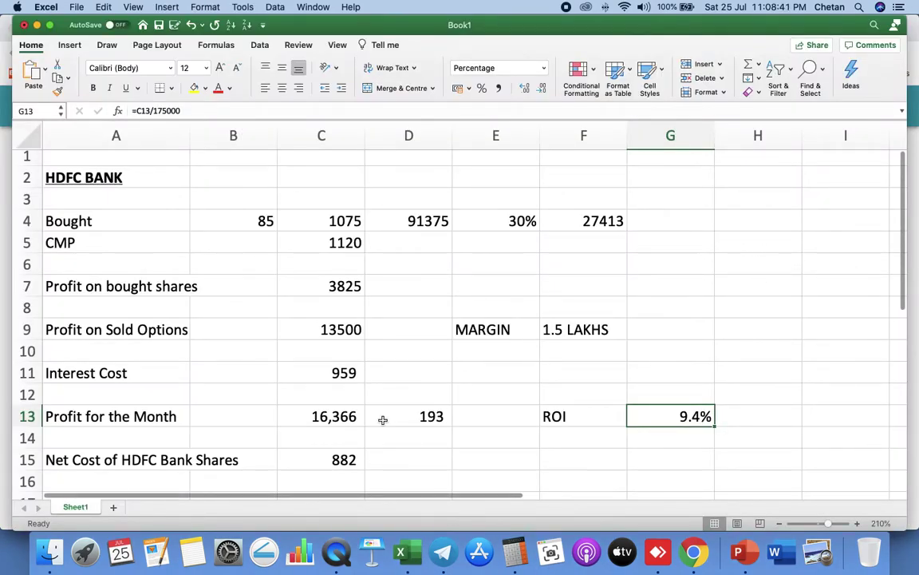
click(113, 507)
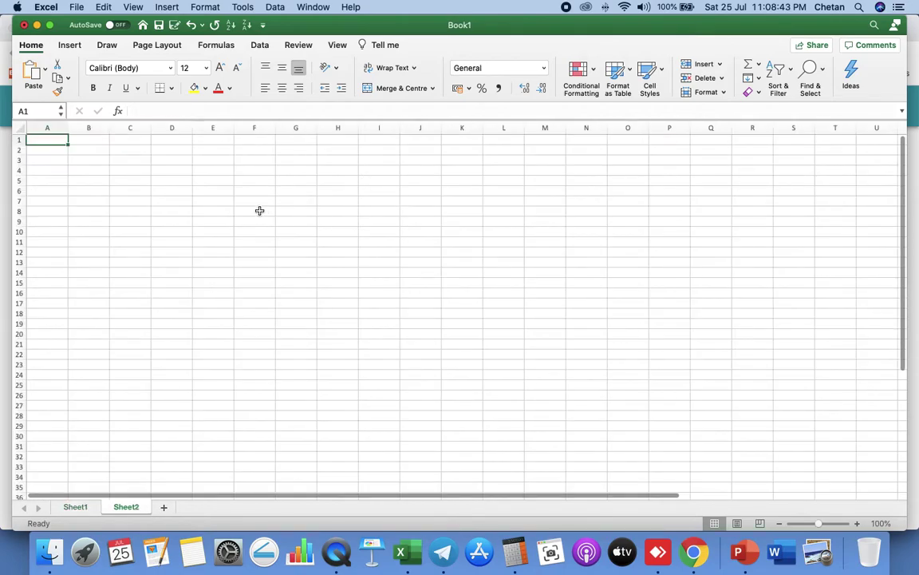
click(216, 166)
text(85)
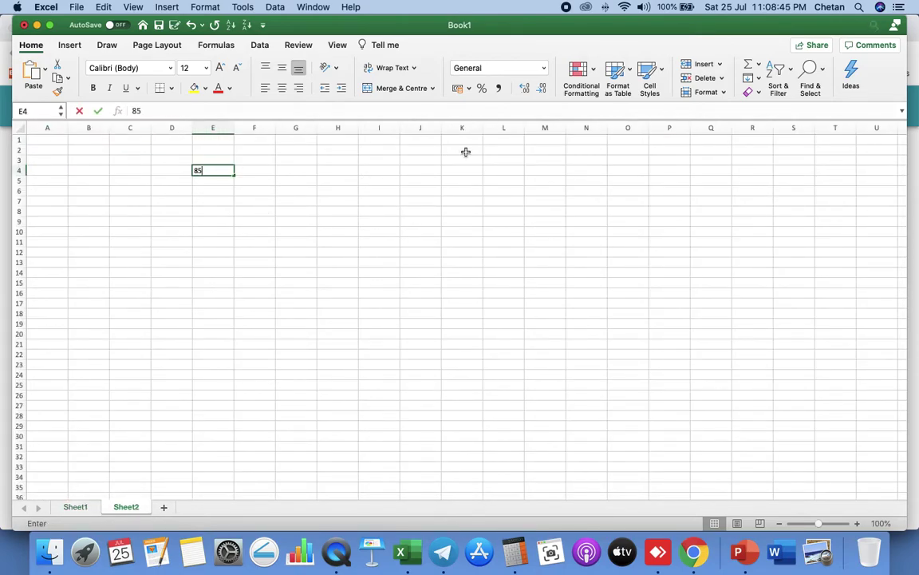
key(Return)
text(15)
key(Tab)
text(1120)
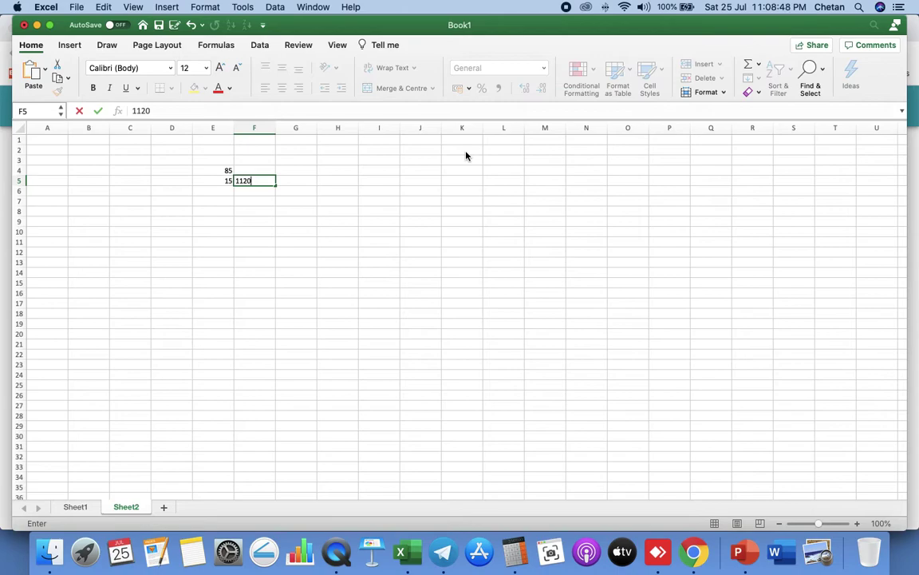
key(Tab)
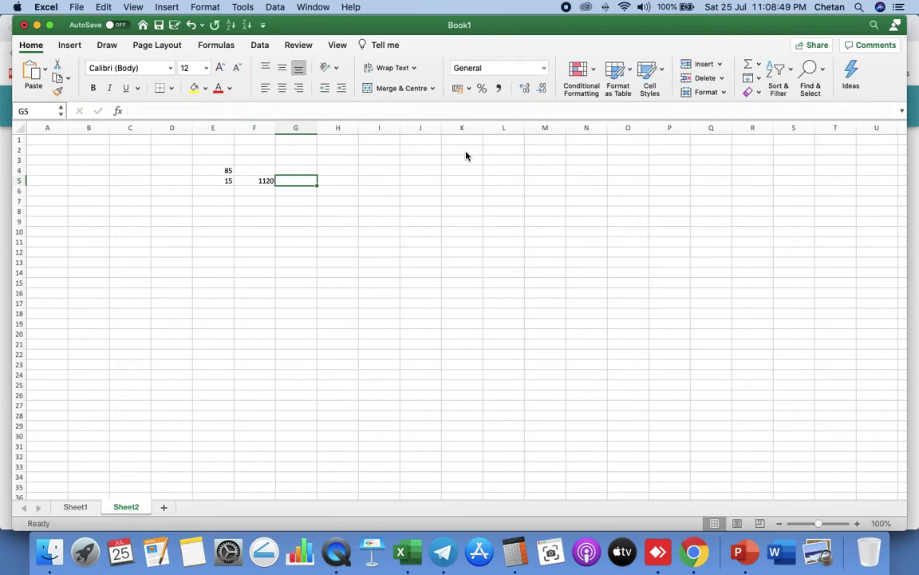
key(Return)
key(Return)
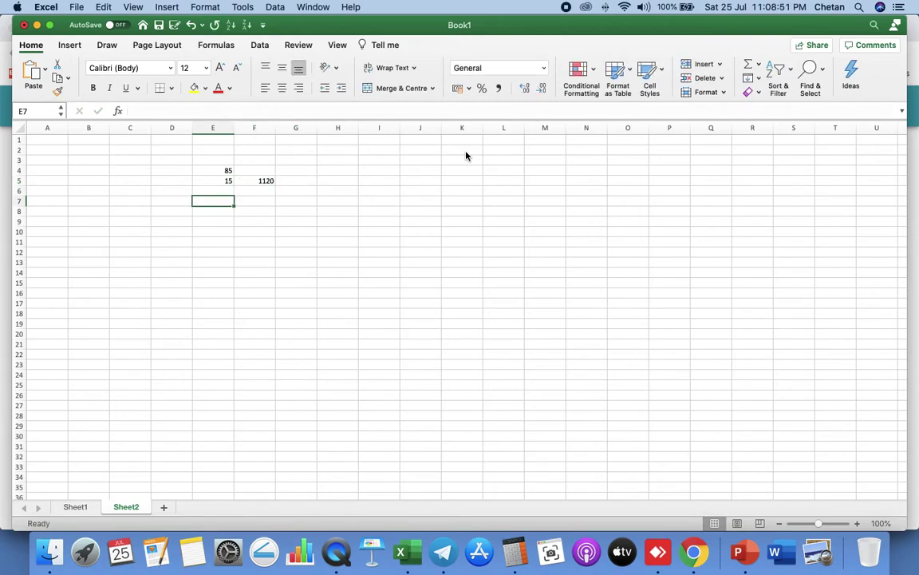
Switch back to Opstra in Chrome and save the strategy under the name HDFCBANK-AUG'20.
key(super+Tab)
key(super+Tab)
key(super+Tab)
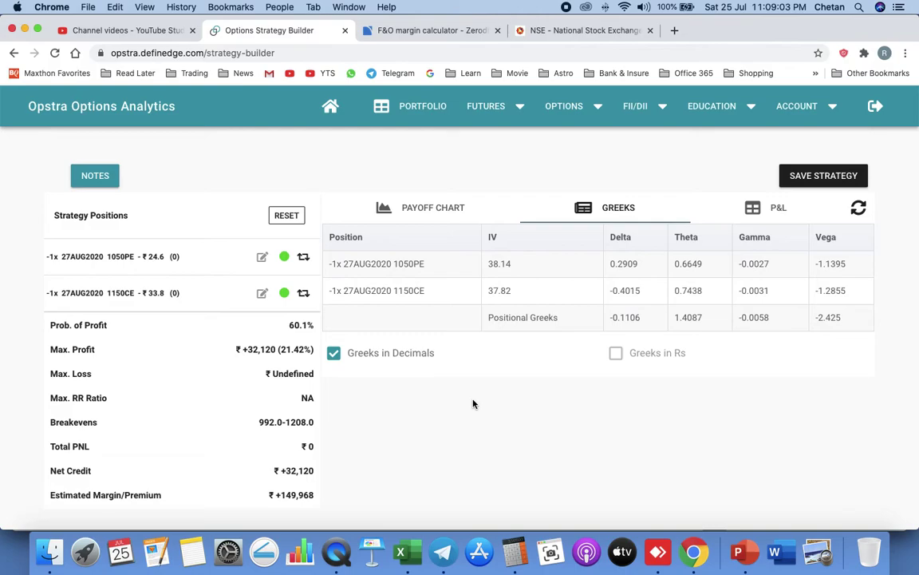
scroll(474, 402, up, 5)
scroll(822, 359, down, 2)
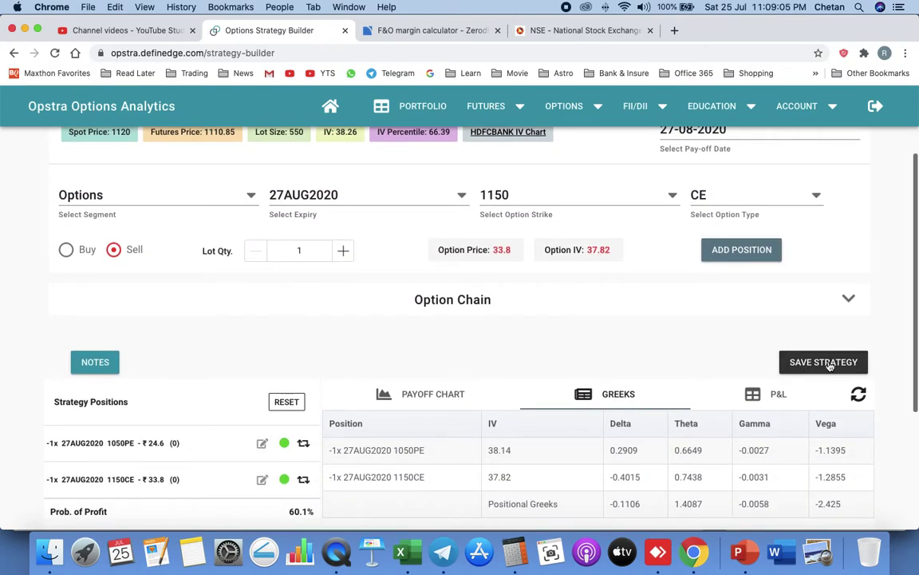
scroll(890, 328, down, 3)
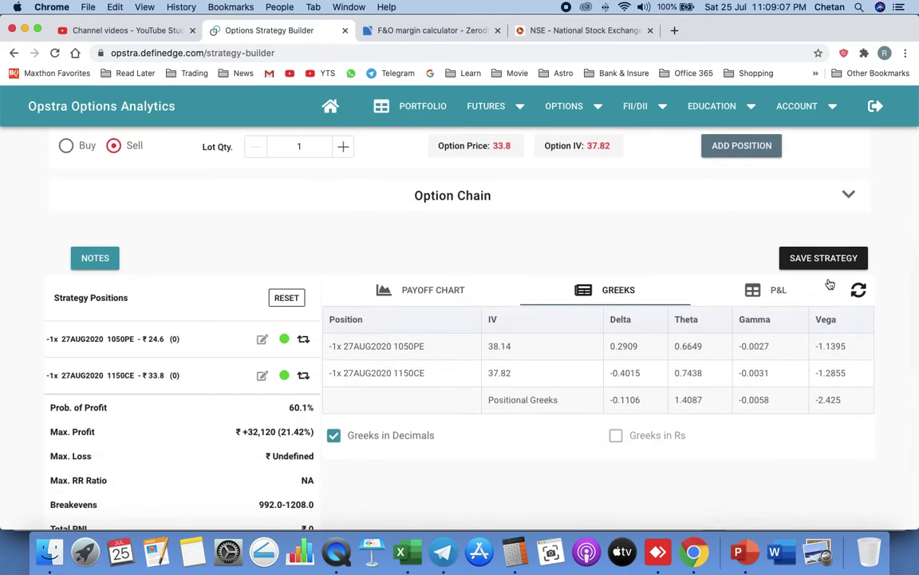
click(810, 258)
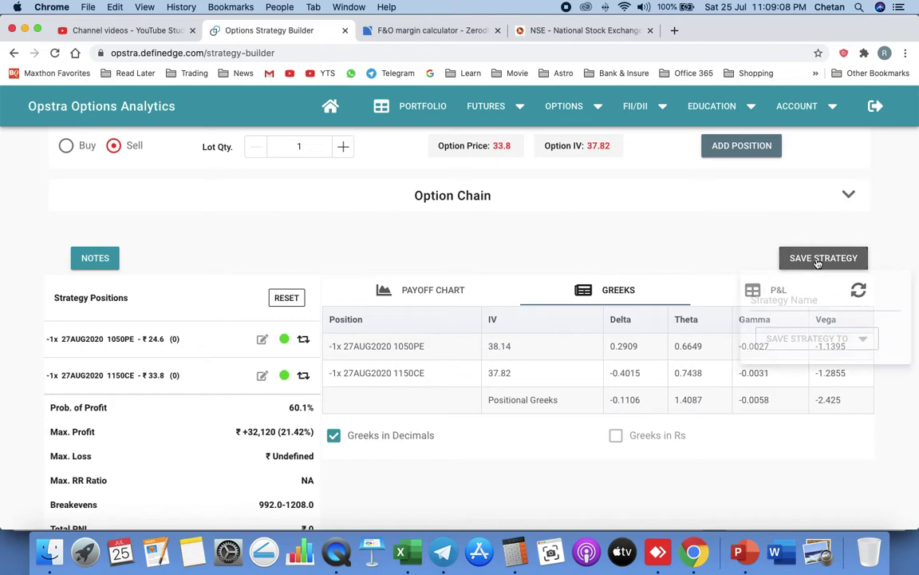
click(790, 301)
text(HDFC)
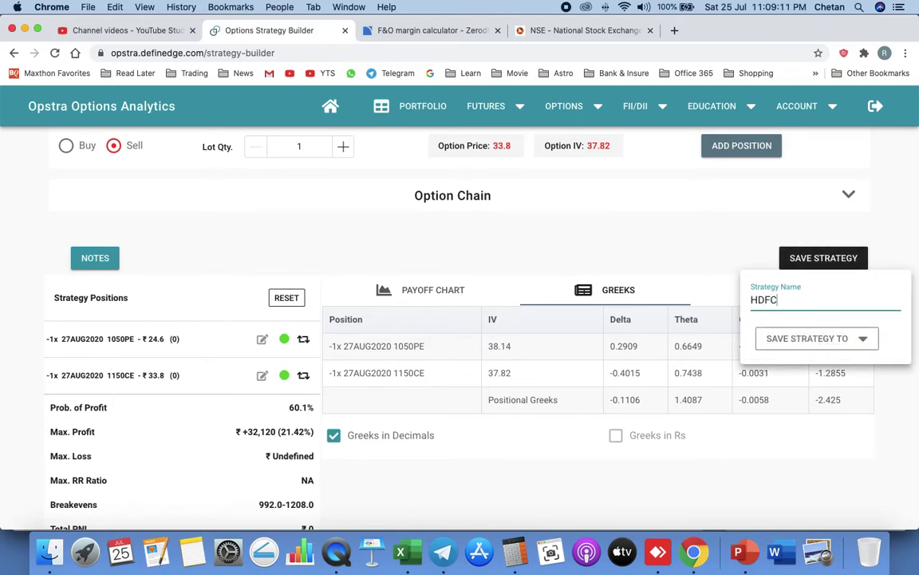
text(BANK-AUG'20)
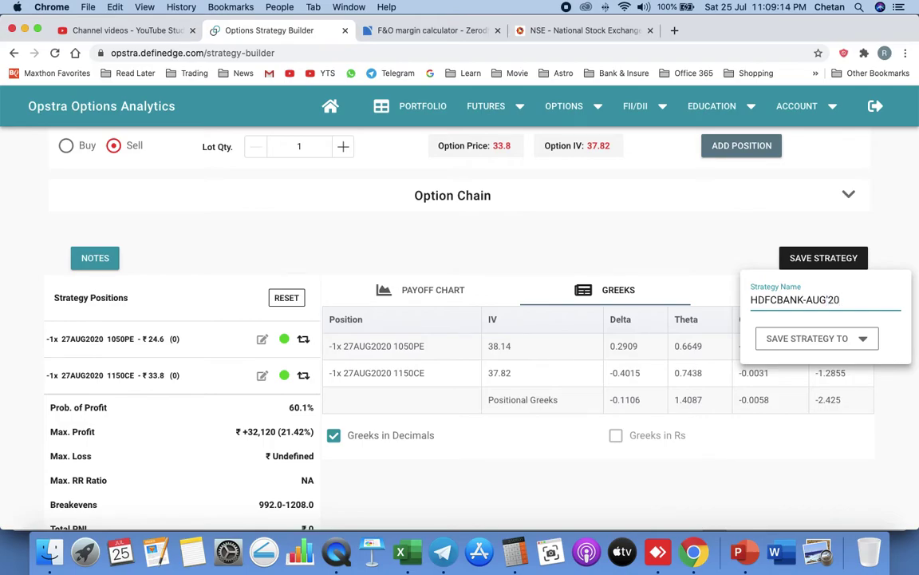
click(801, 341)
click(790, 414)
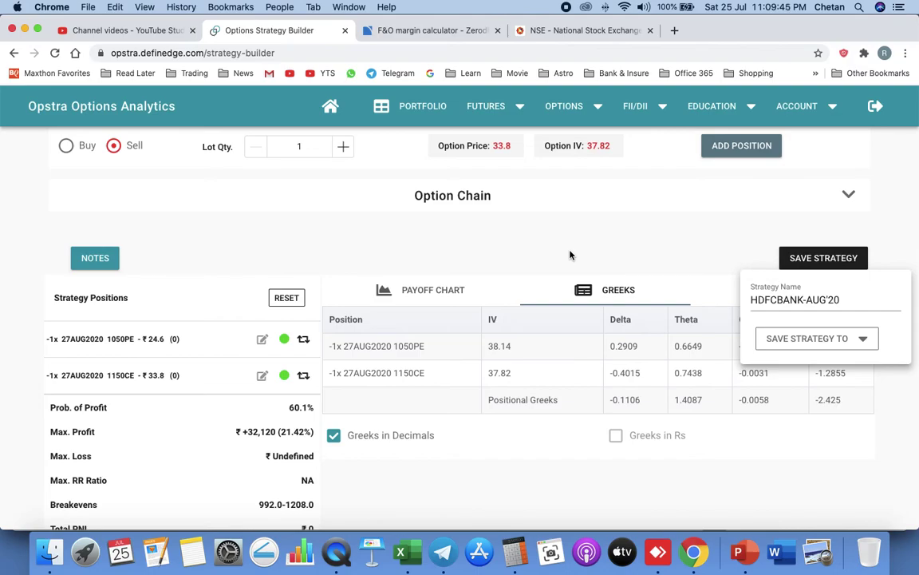
scroll(570, 255, up, 1)
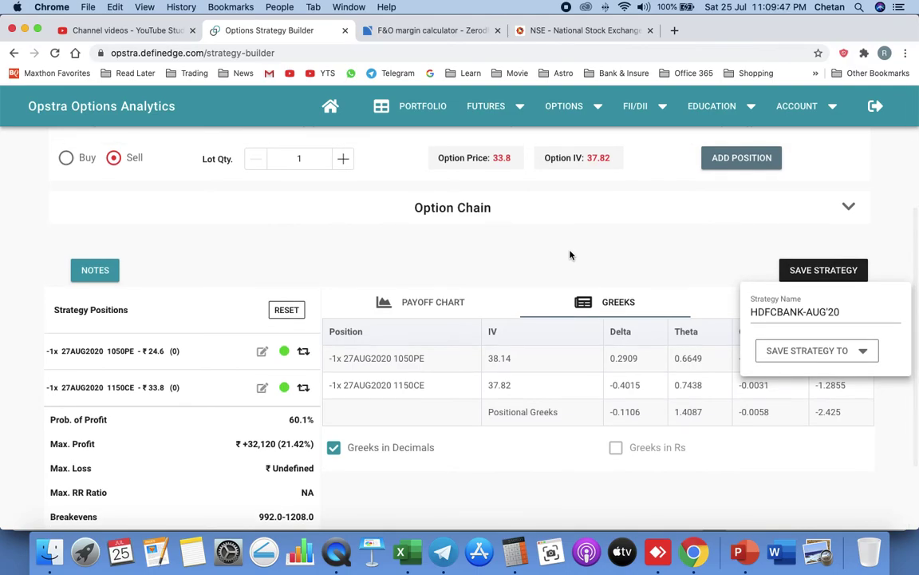